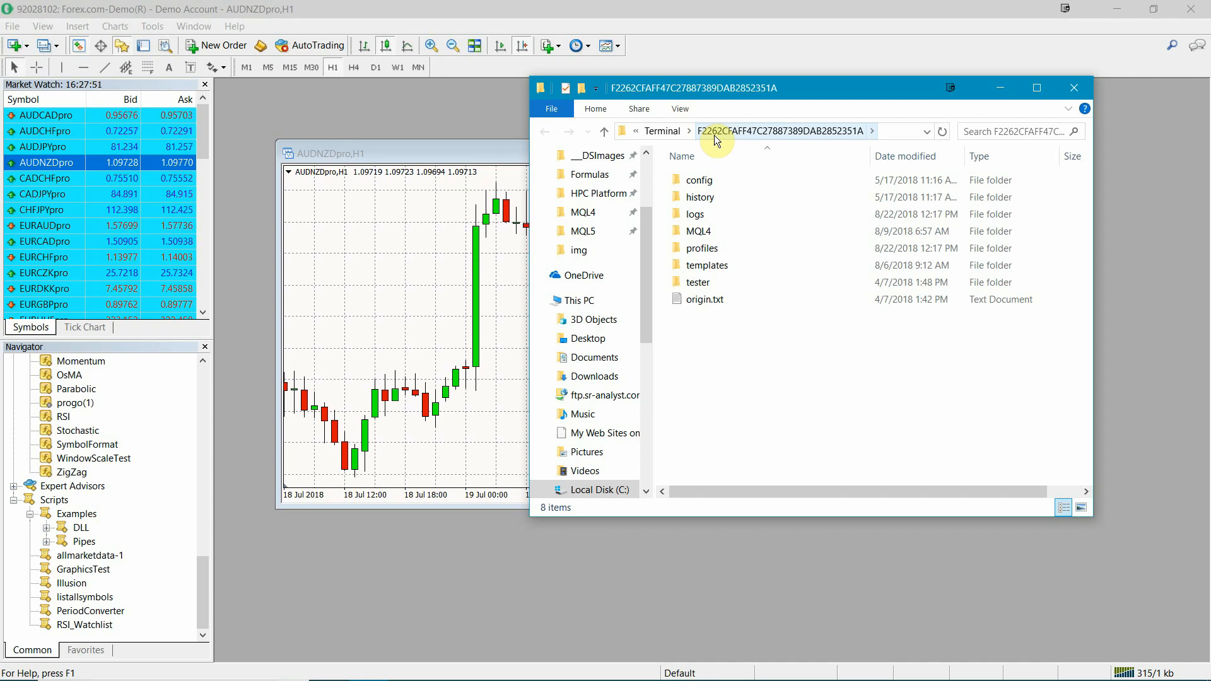
Step: Close the terminal data folder window, switch to the Harmonic Pattern Collection page in Chrome, and download installer version 18.8.6
left_click(1067, 86)
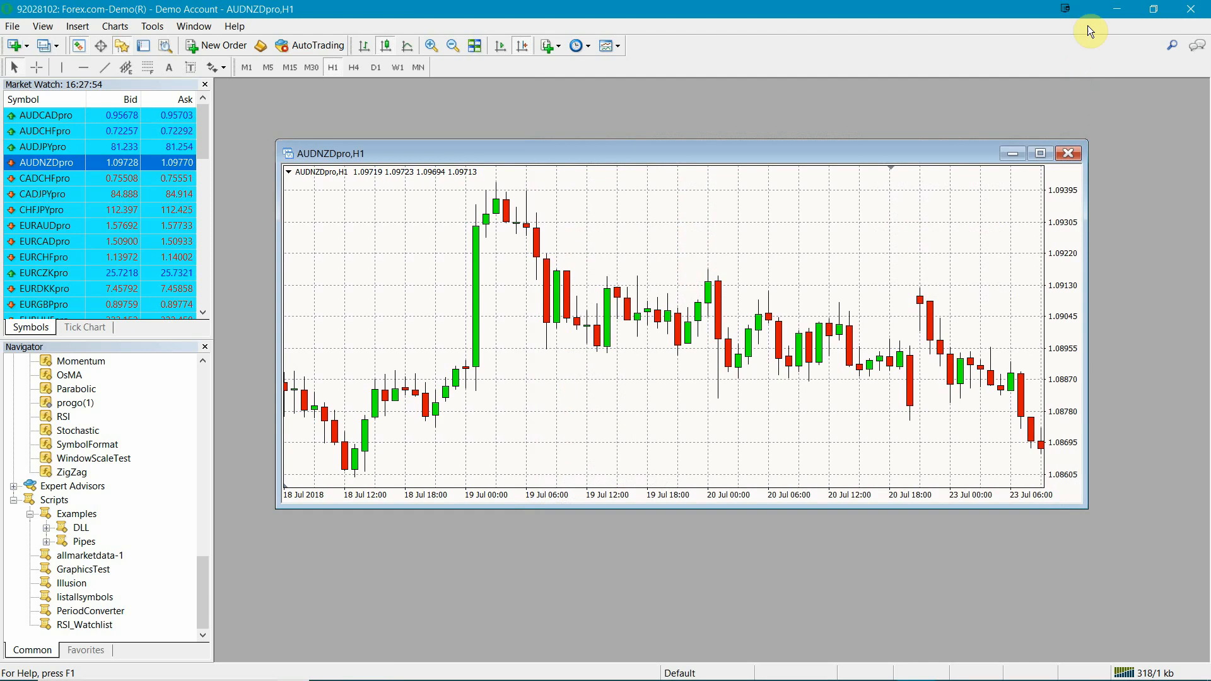
left_click(1154, 9)
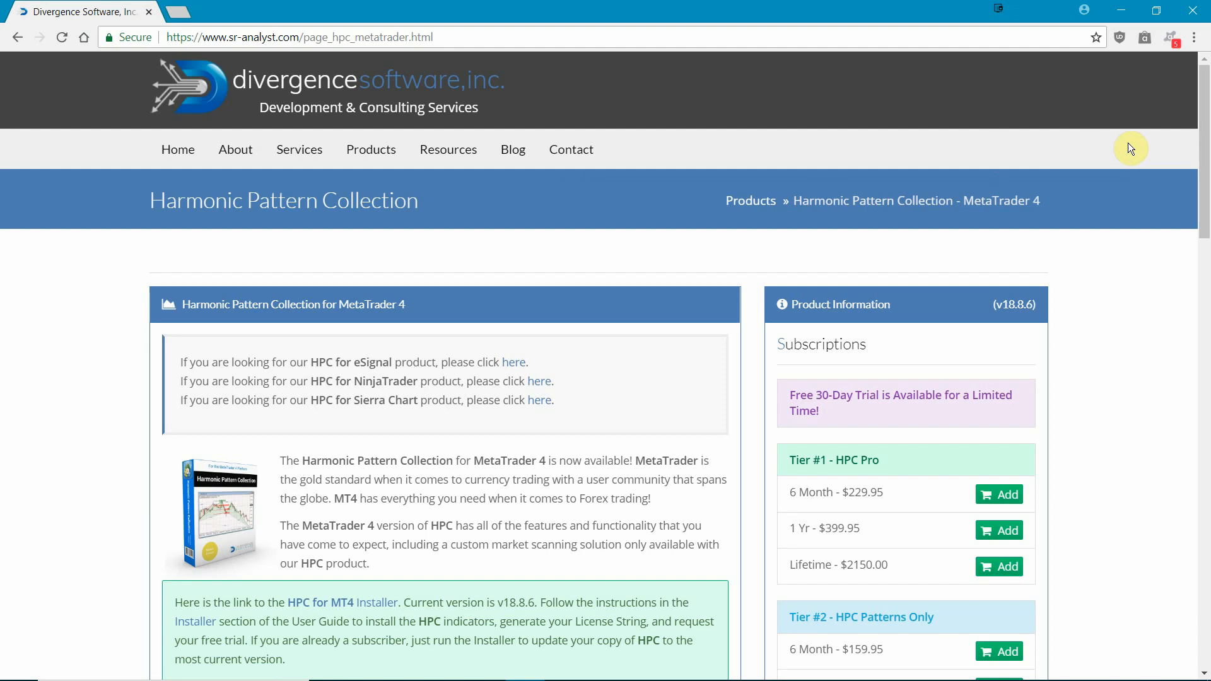
left_click_drag(1206, 145, 1206, 359)
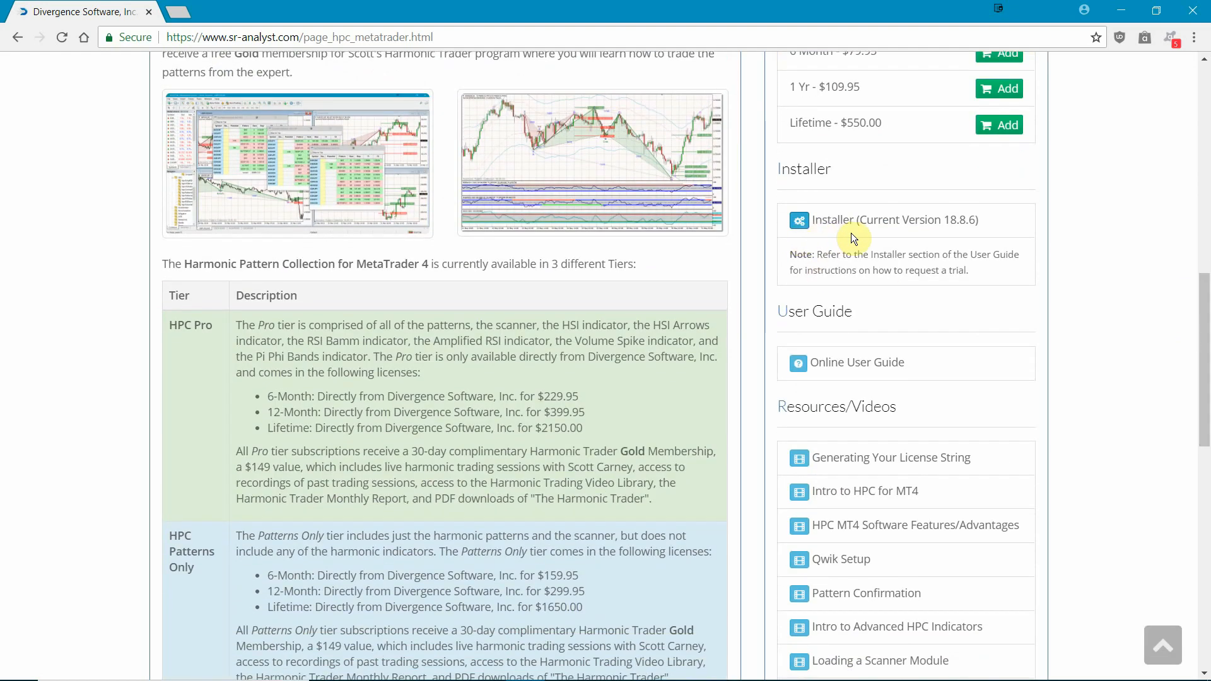
left_click(798, 225)
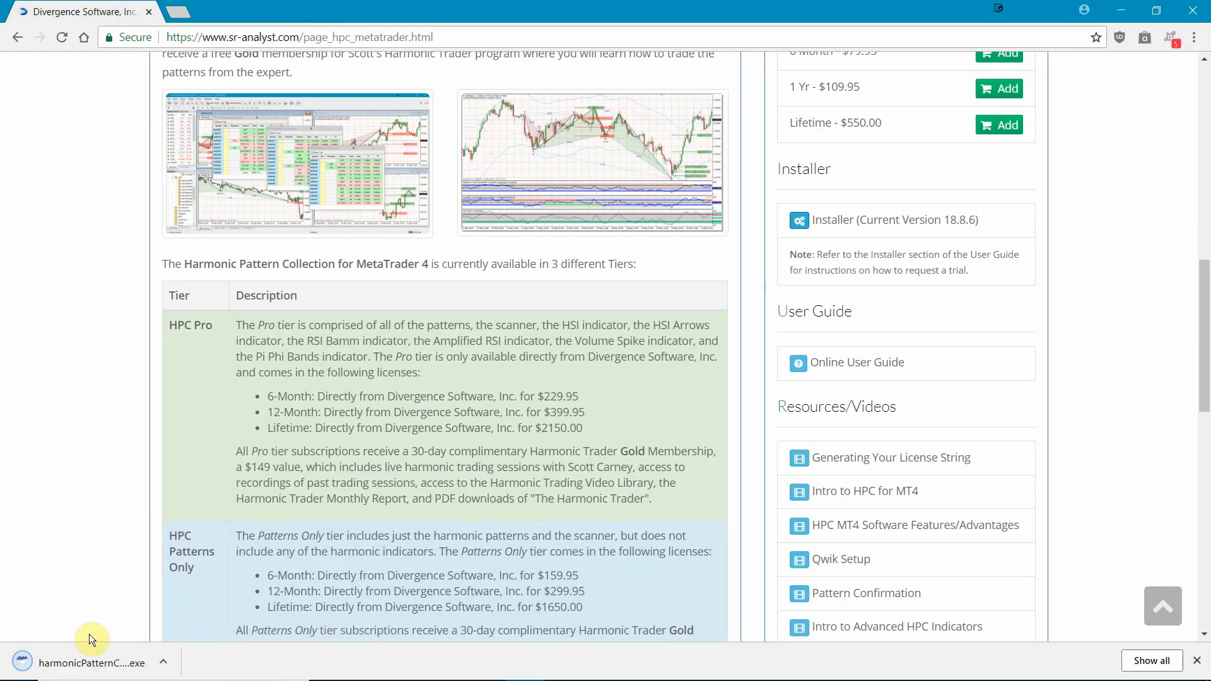
Step: Launch the downloaded harmonicPatternCollectionMT4Setup.exe and allow the installer to make changes to the device
left_click(93, 668)
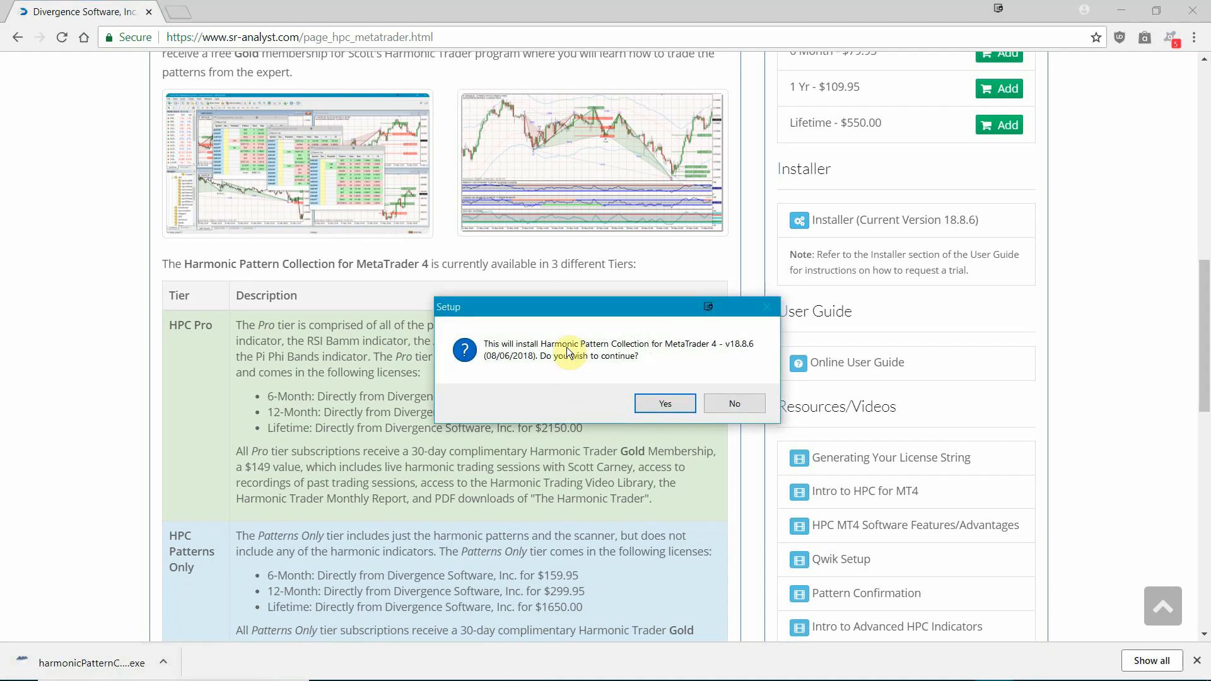
left_click(654, 402)
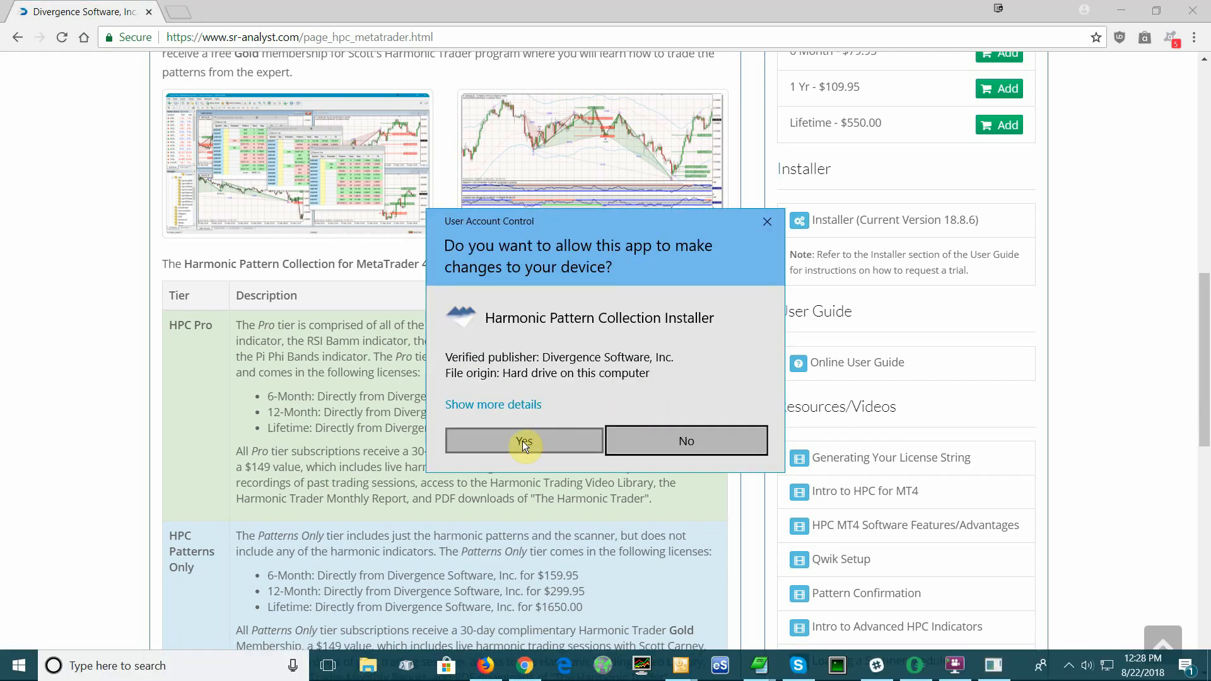
left_click(523, 441)
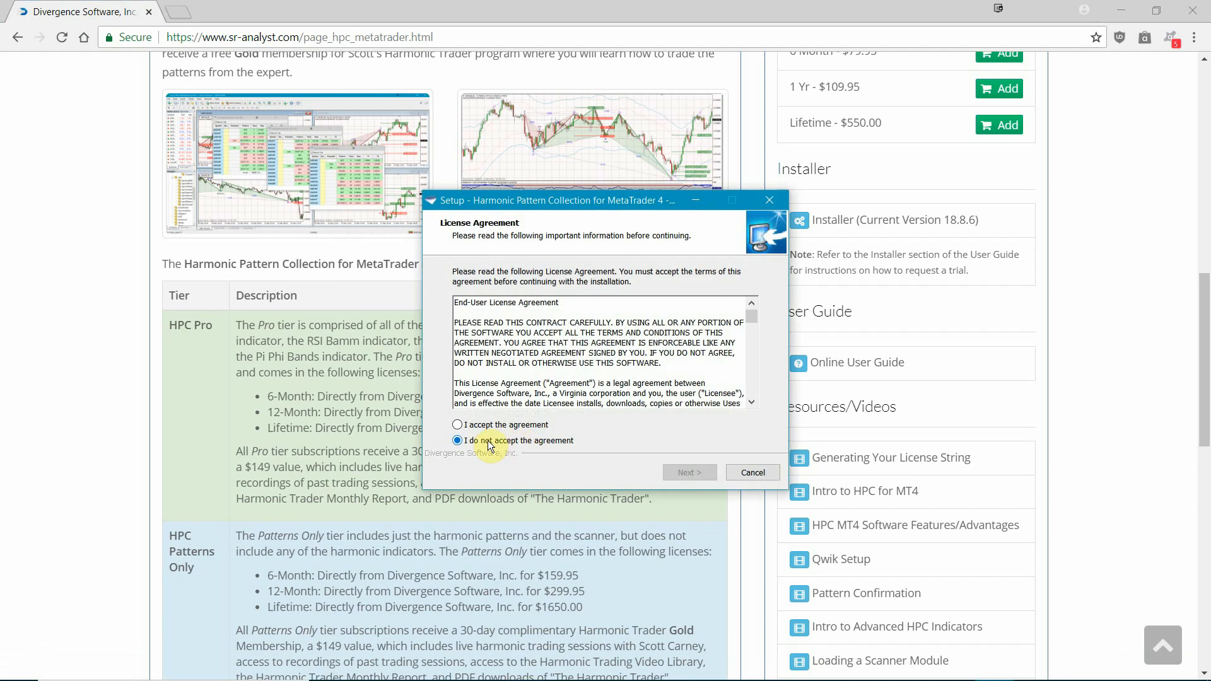
Step: Accept the license agreement and start the installer's search for installed copies of MT4
left_click(458, 425)
left_click(676, 474)
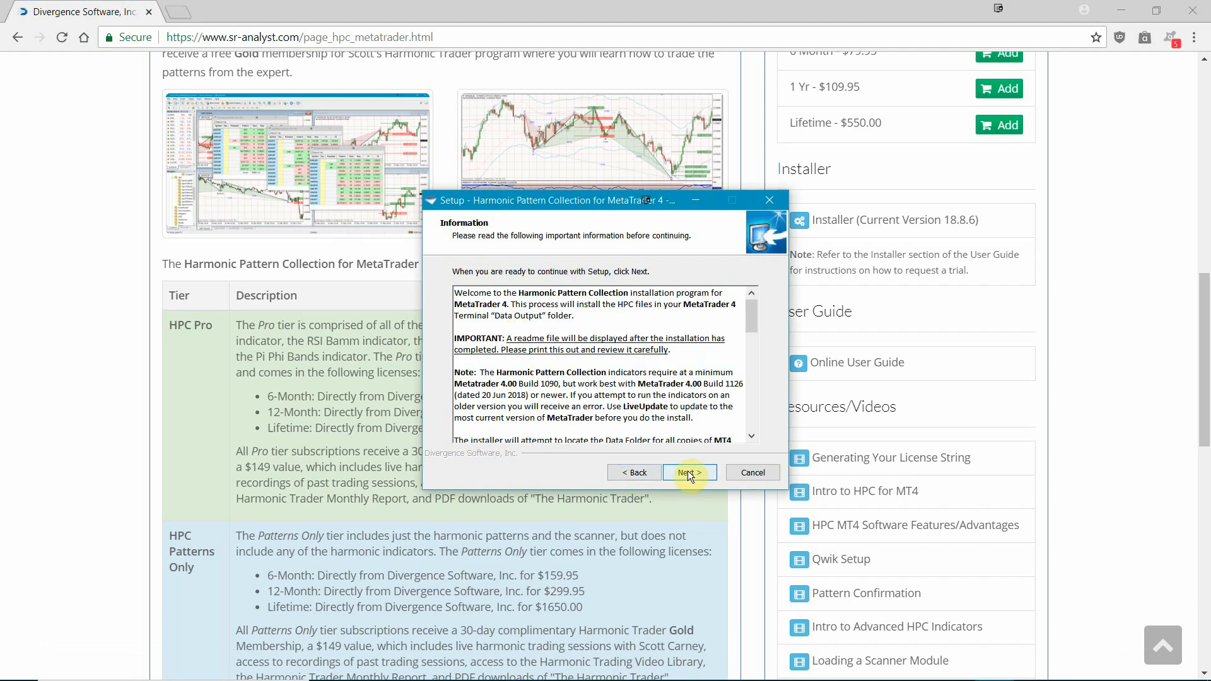
left_click(688, 473)
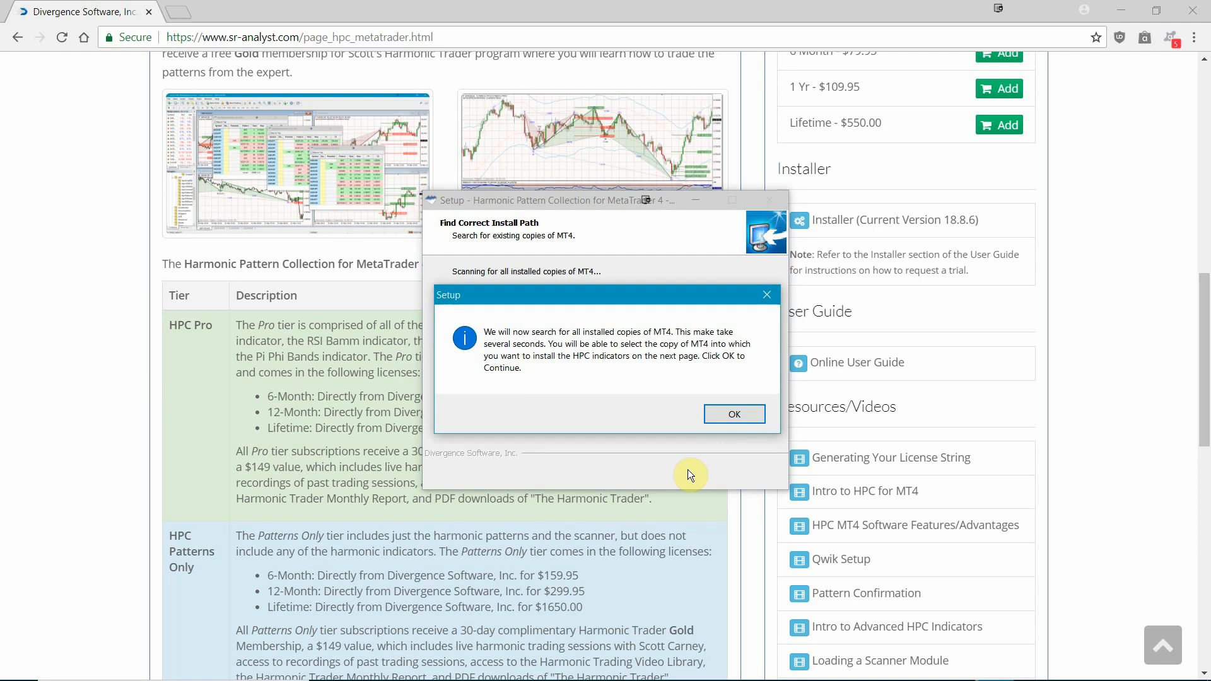
left_click(723, 410)
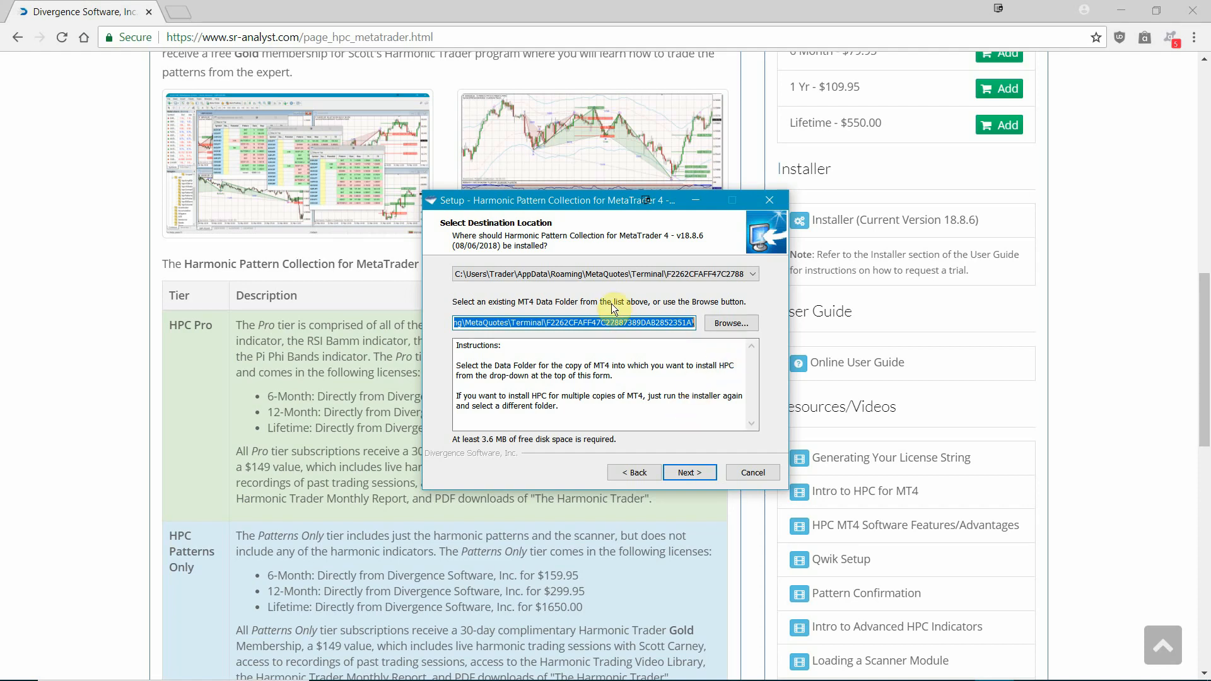
Step: Choose the MT4 data folder F2262CFAFF47C27887389DAB2852351A as the installation destination
left_click(756, 276)
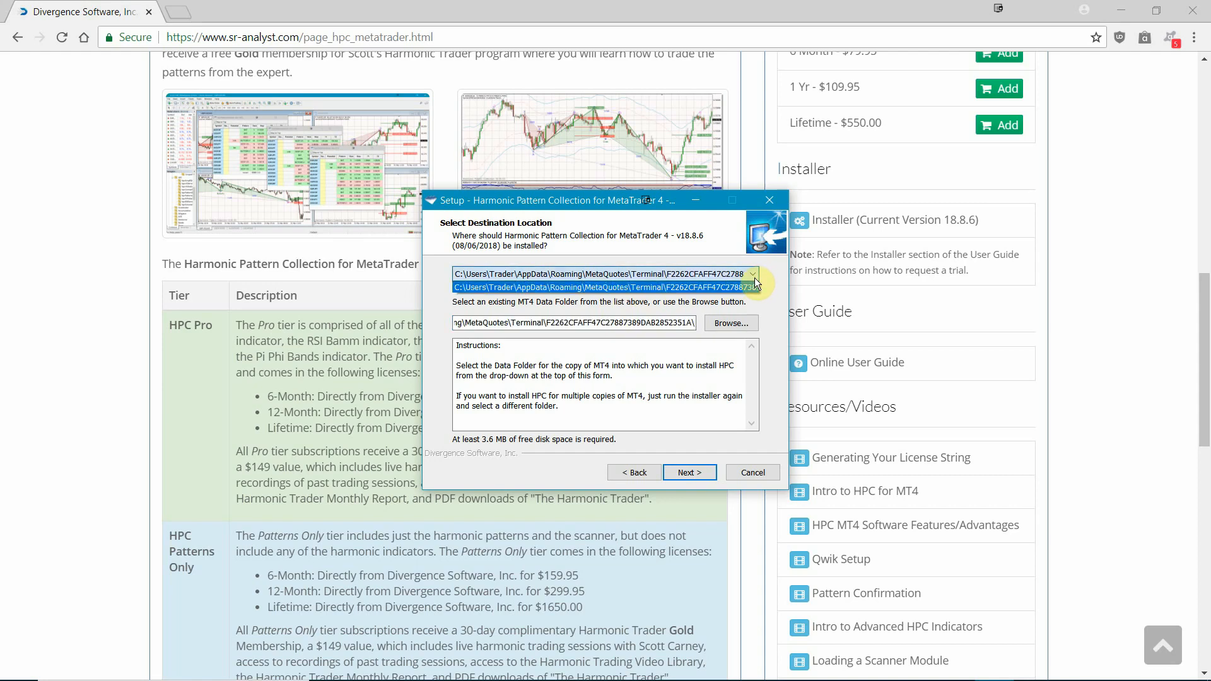
left_click(709, 277)
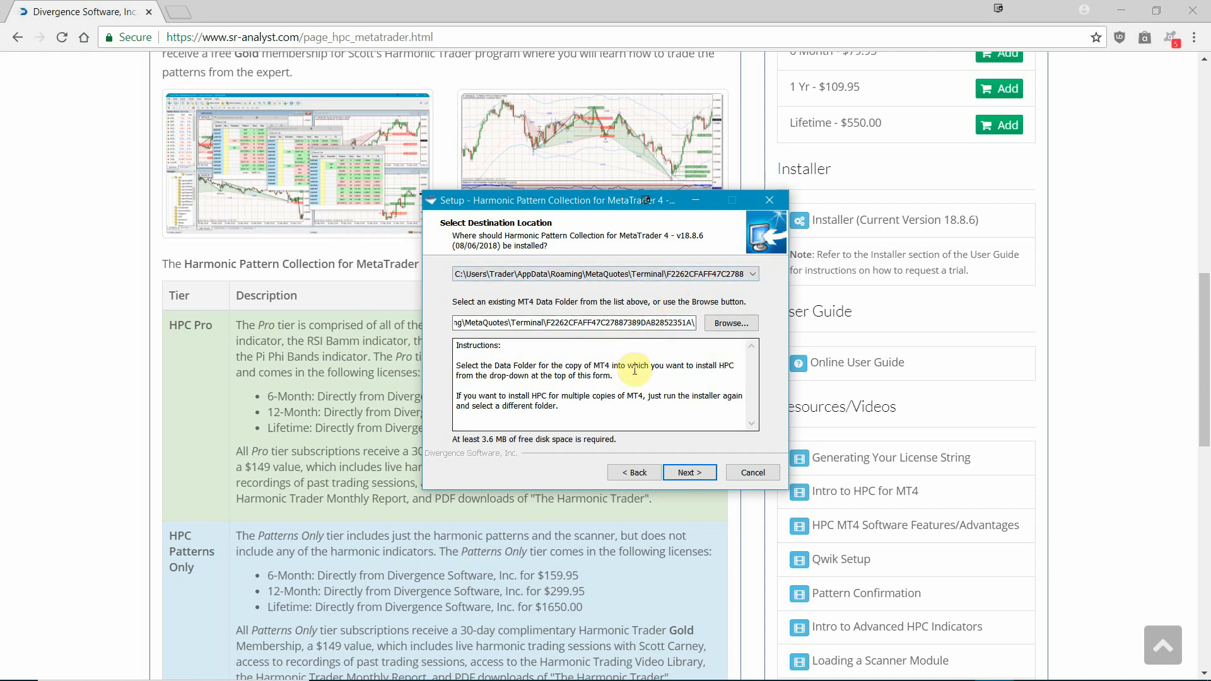
left_click(705, 282)
left_click(702, 289)
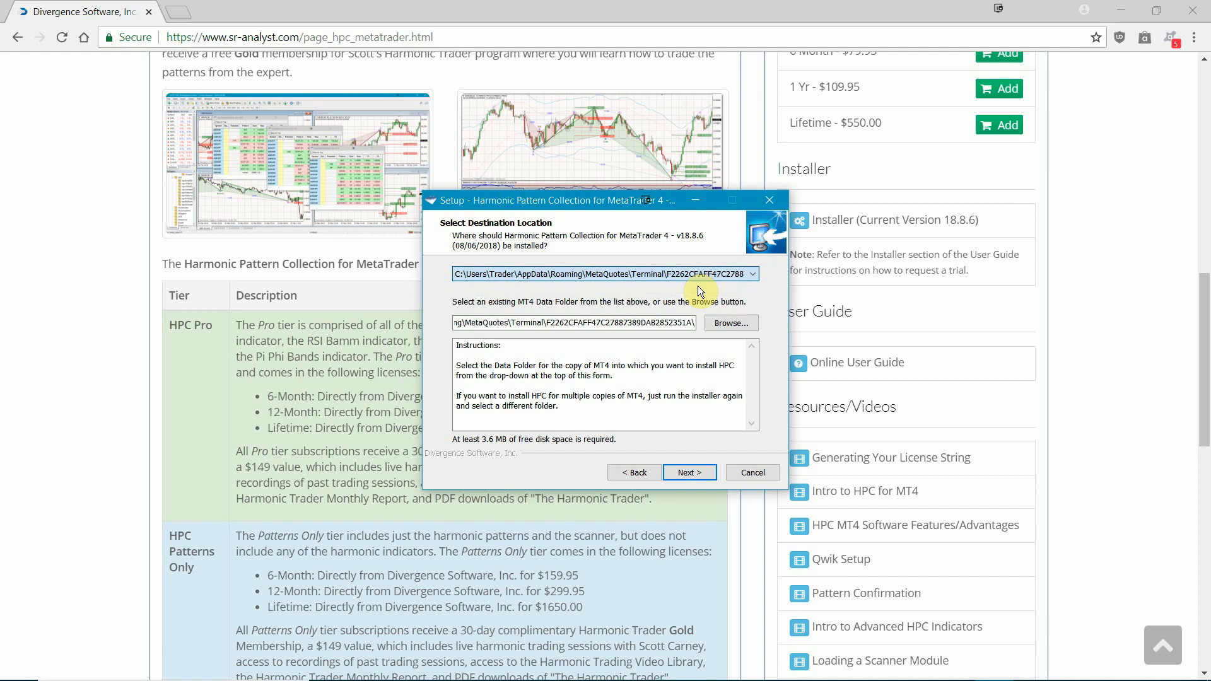
left_click(663, 322)
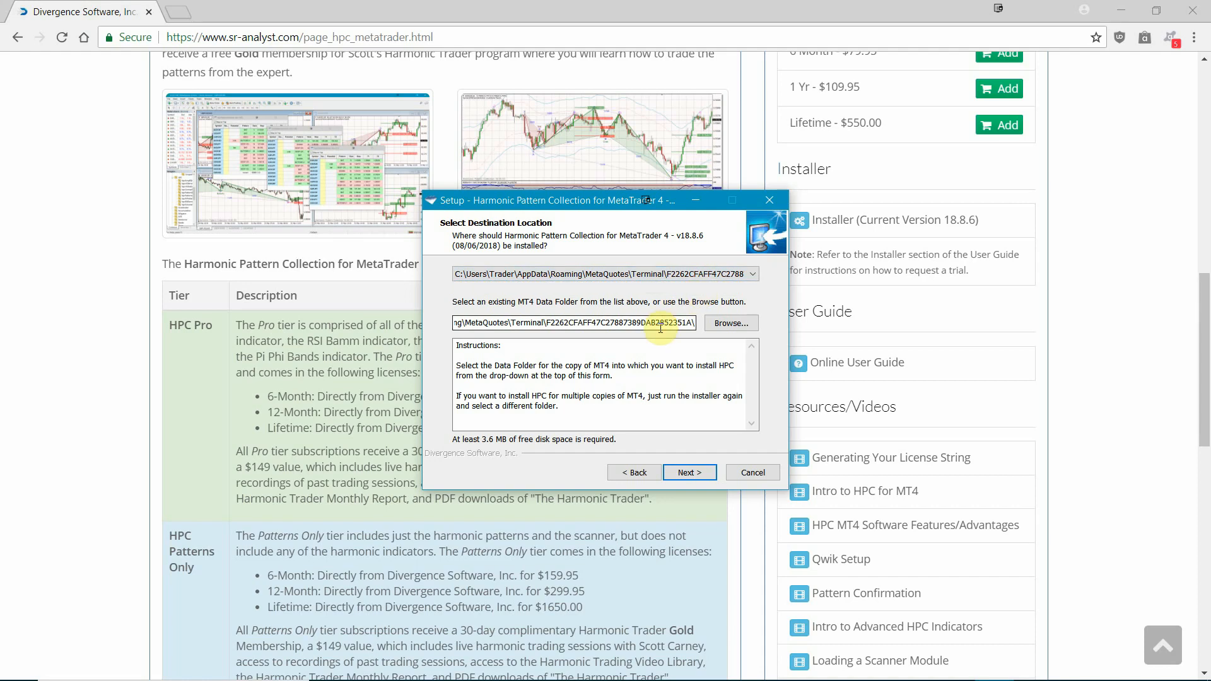
left_click(686, 473)
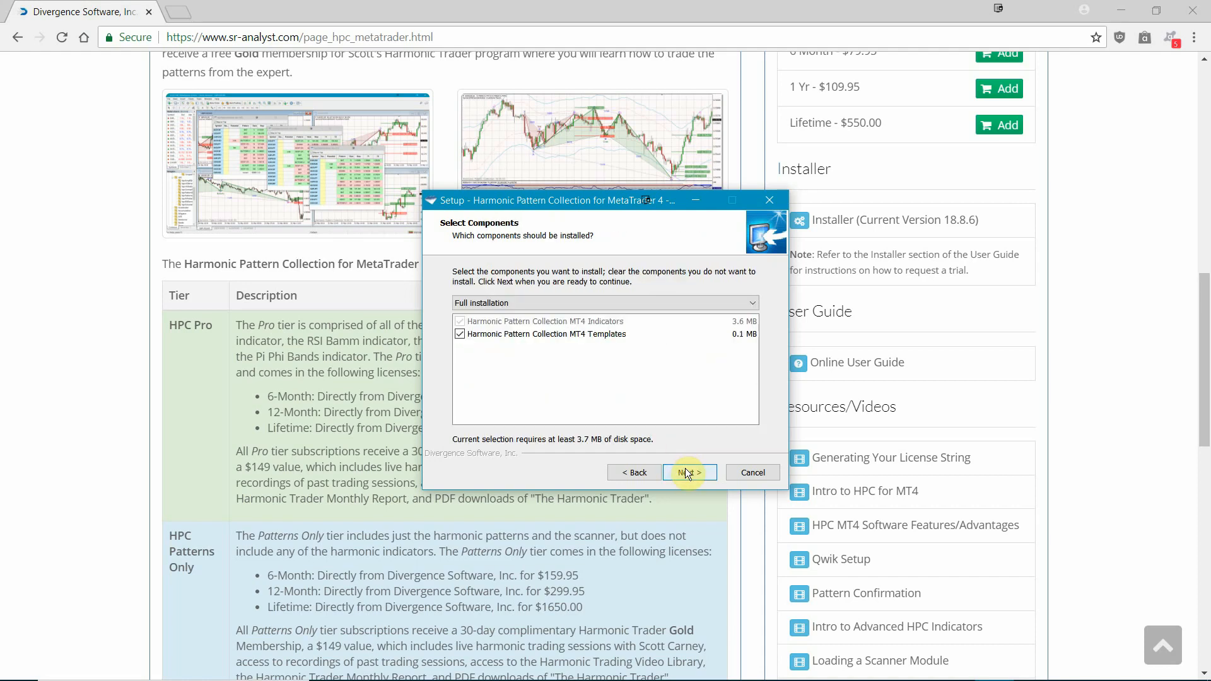
Step: Run the full installation with the Harmonic Pattern Collection Start Menu folder and finish setup with the Readme.txt view enabled
left_click(686, 472)
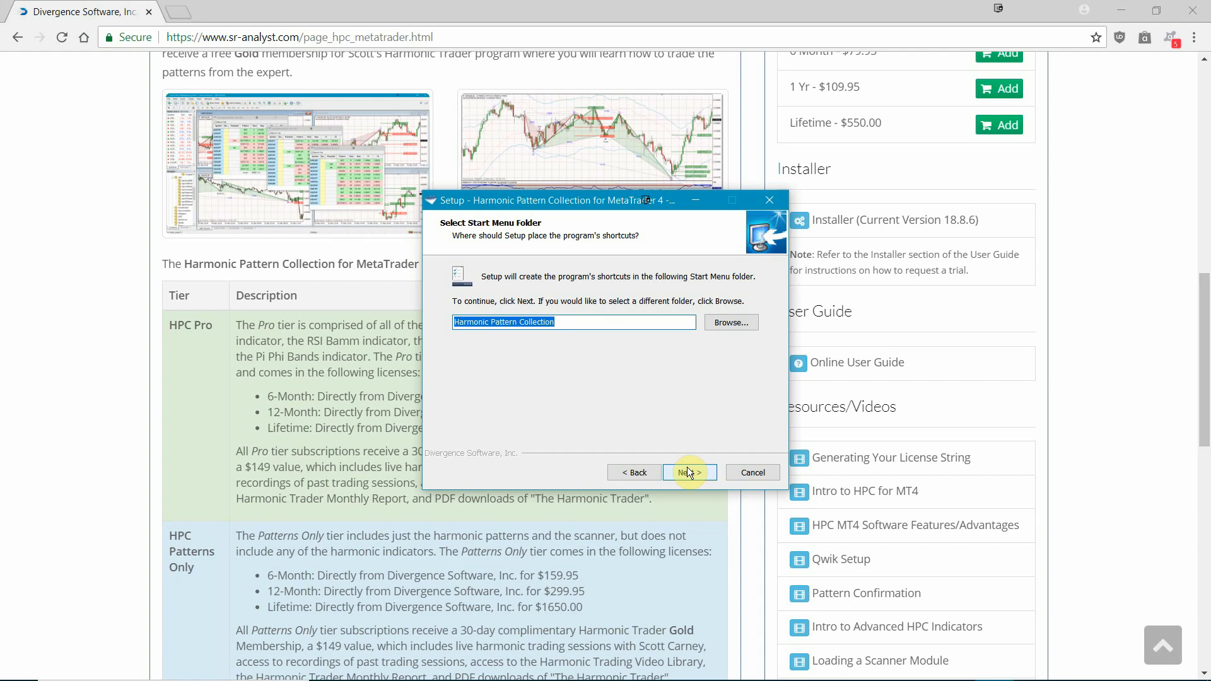
left_click(687, 474)
left_click(689, 473)
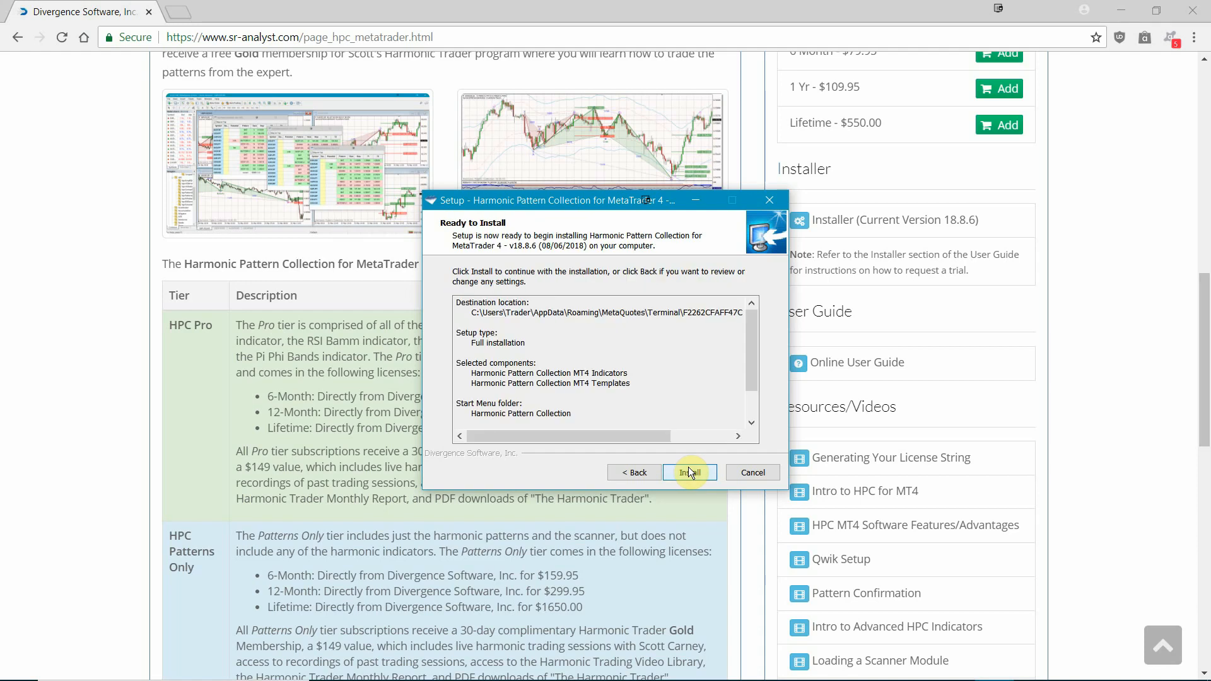
left_click(689, 473)
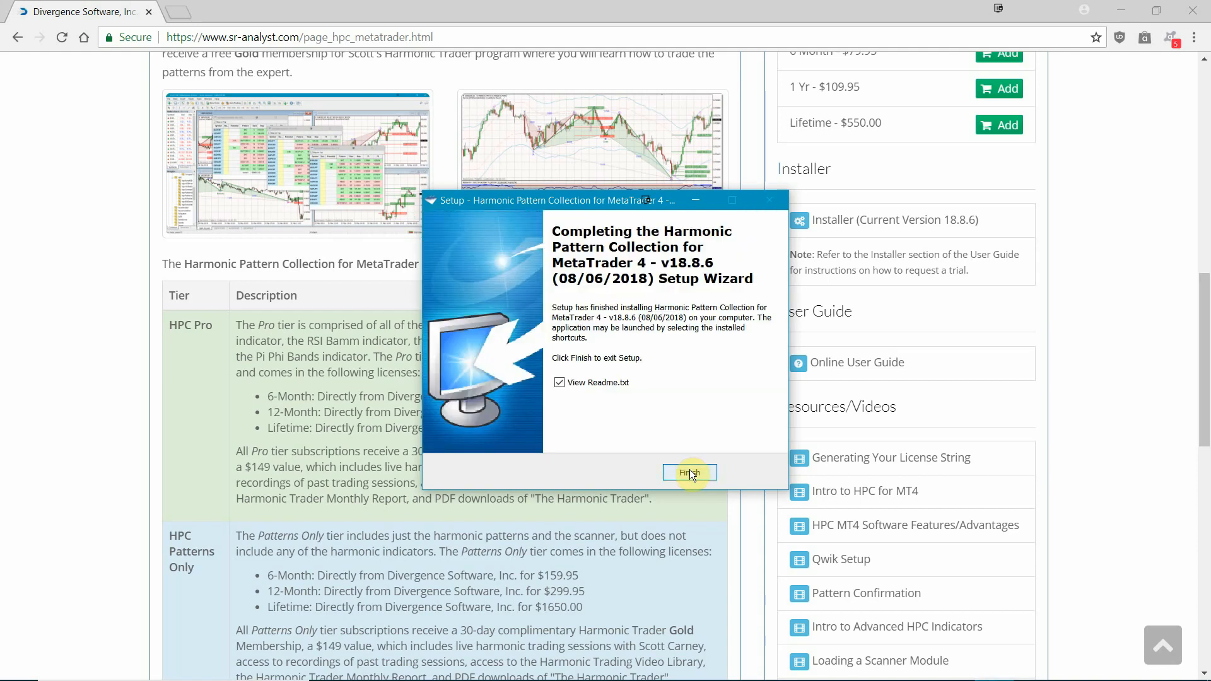
left_click(690, 473)
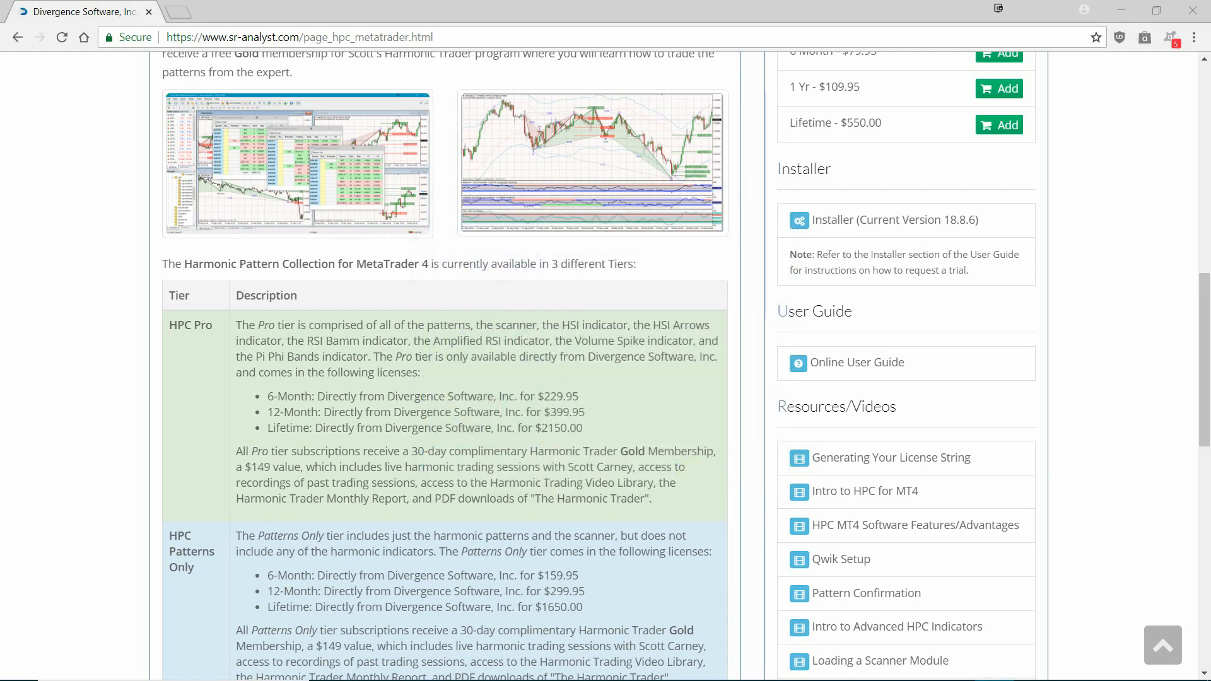
Step: Read the DLL imports note and change log in Readme.txt, and close the file
left_click_drag(883, 1, 489, 70)
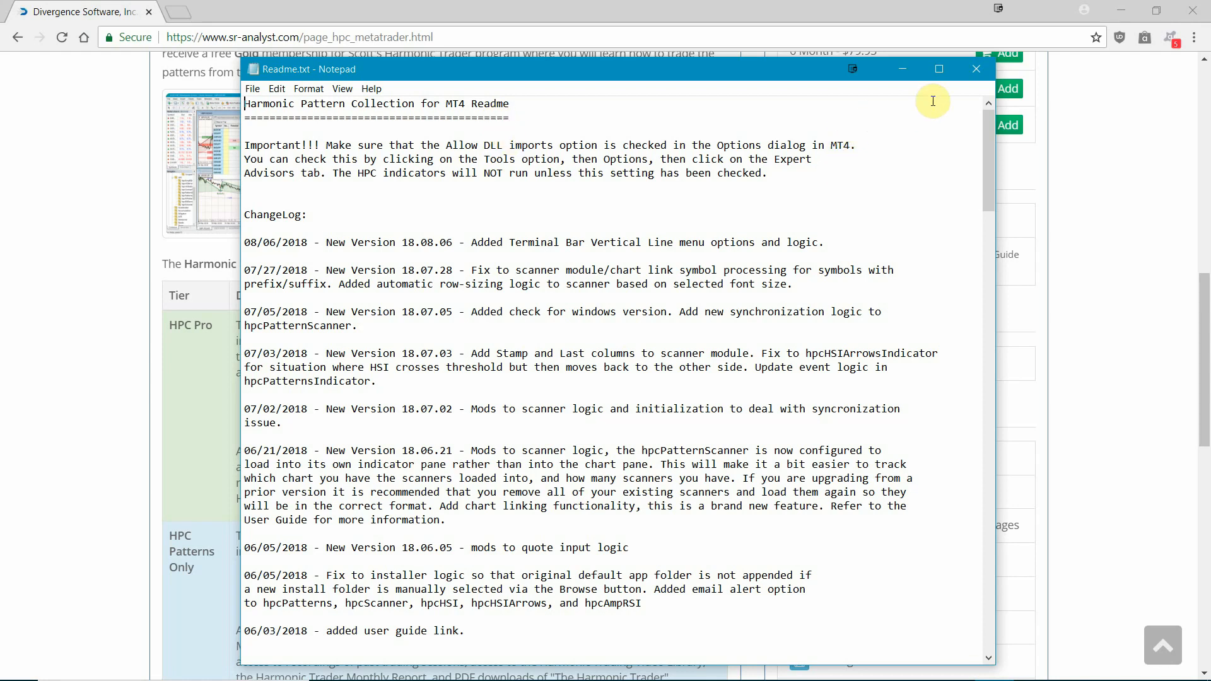
left_click(975, 72)
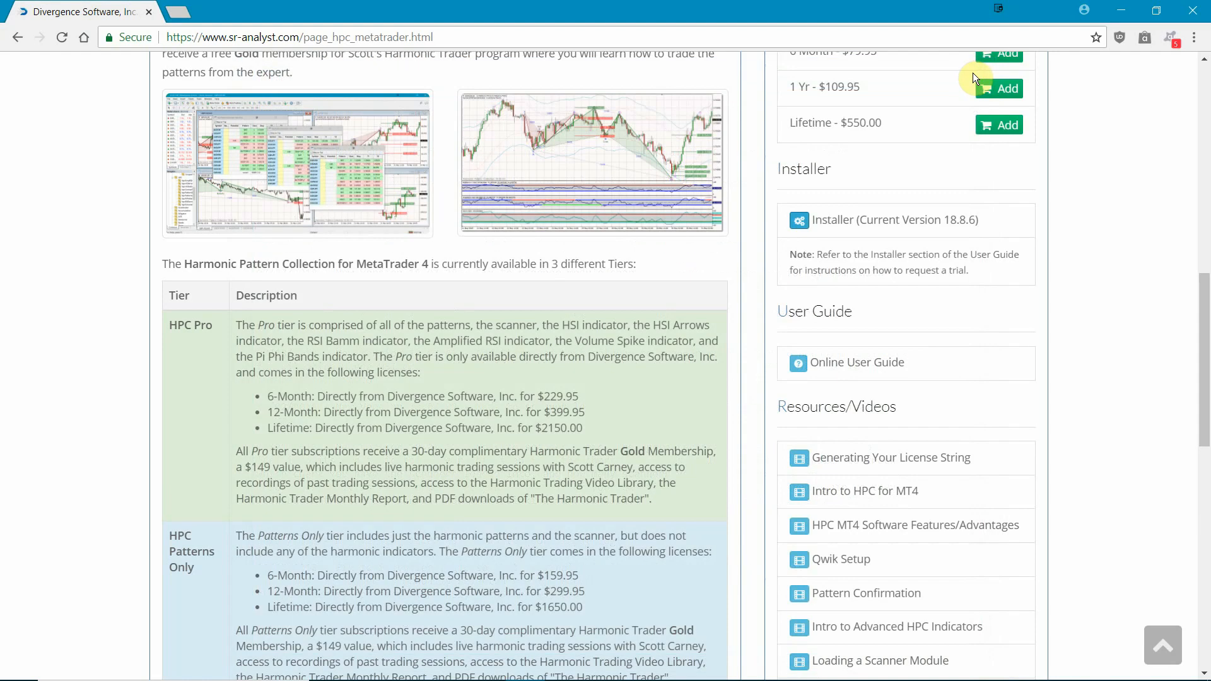
Step: Switch to MetaTrader 4 and locate the HPC indicators in the Navigator tree
left_click(1125, 12)
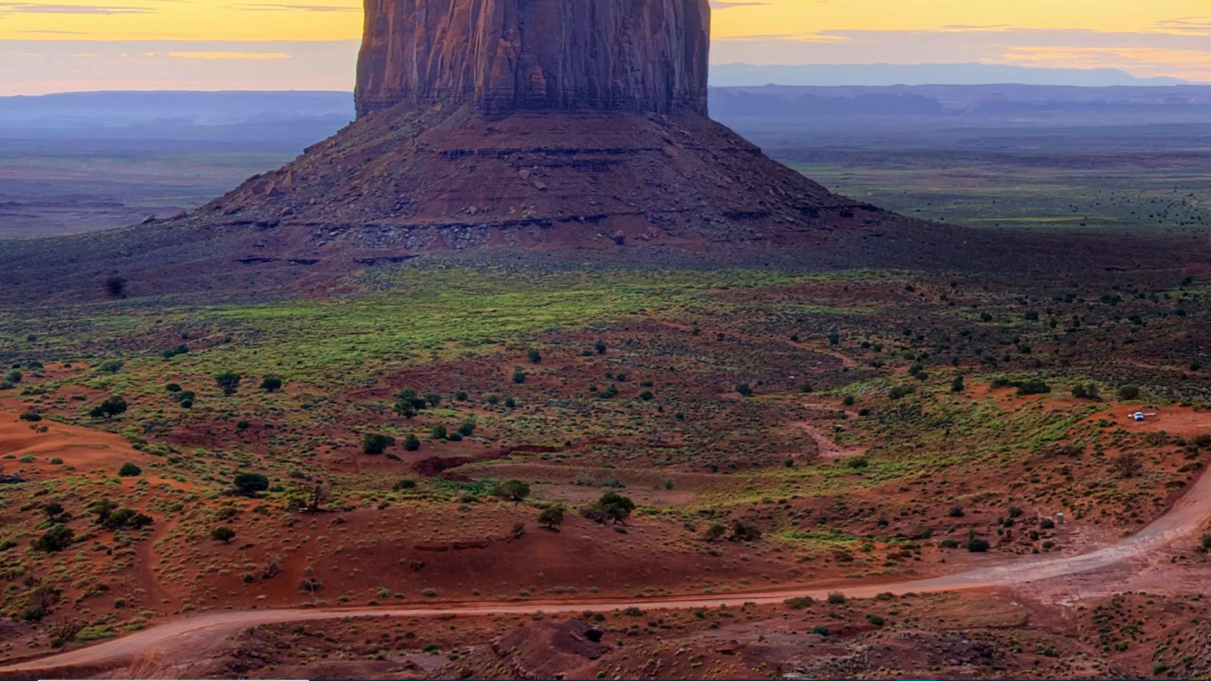
left_click_drag(713, 0, 902, 44)
left_click(1160, 46)
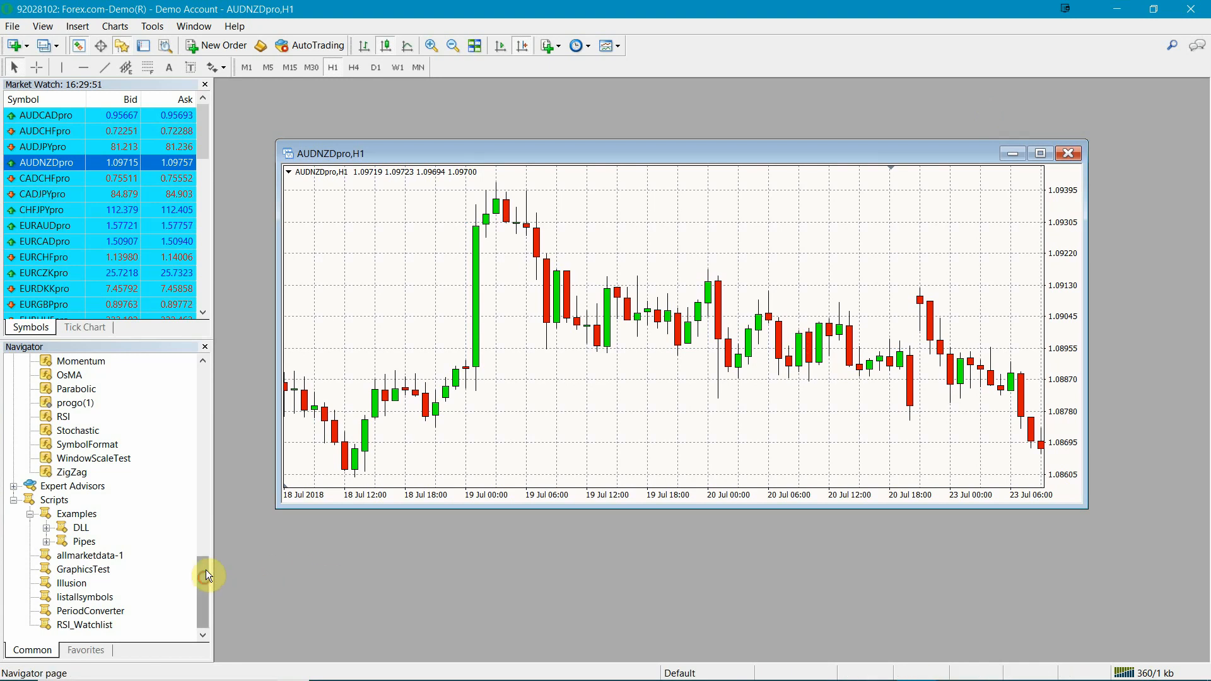
left_click_drag(204, 570, 188, 438)
scroll(175, 410, "up", 3)
scroll(176, 414, "down", 2)
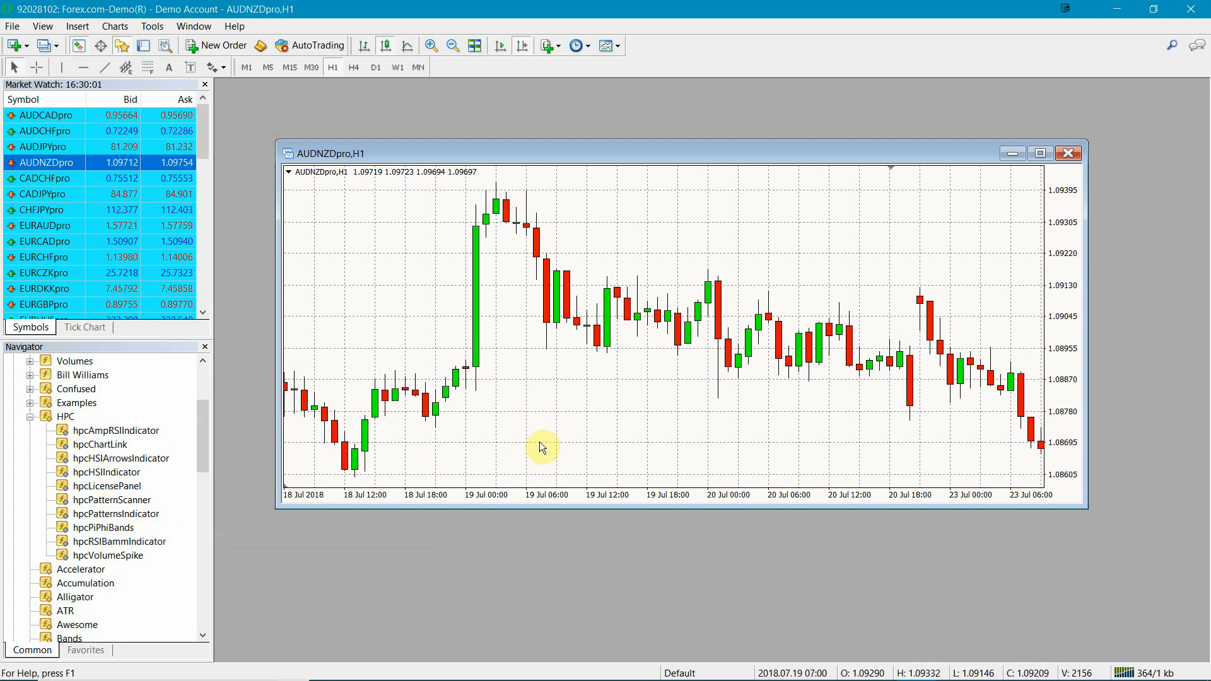
Step: Check that Allow DLL imports is enabled in the Expert Advisors options and accept the settings
left_click(153, 26)
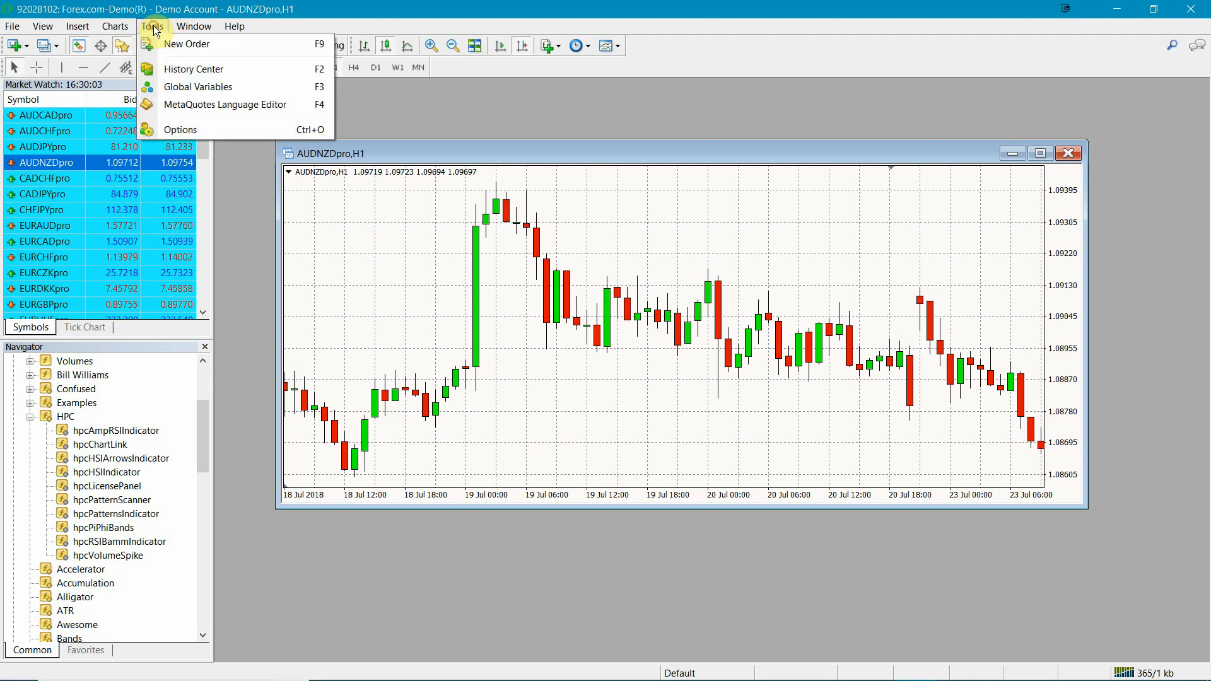
left_click(176, 127)
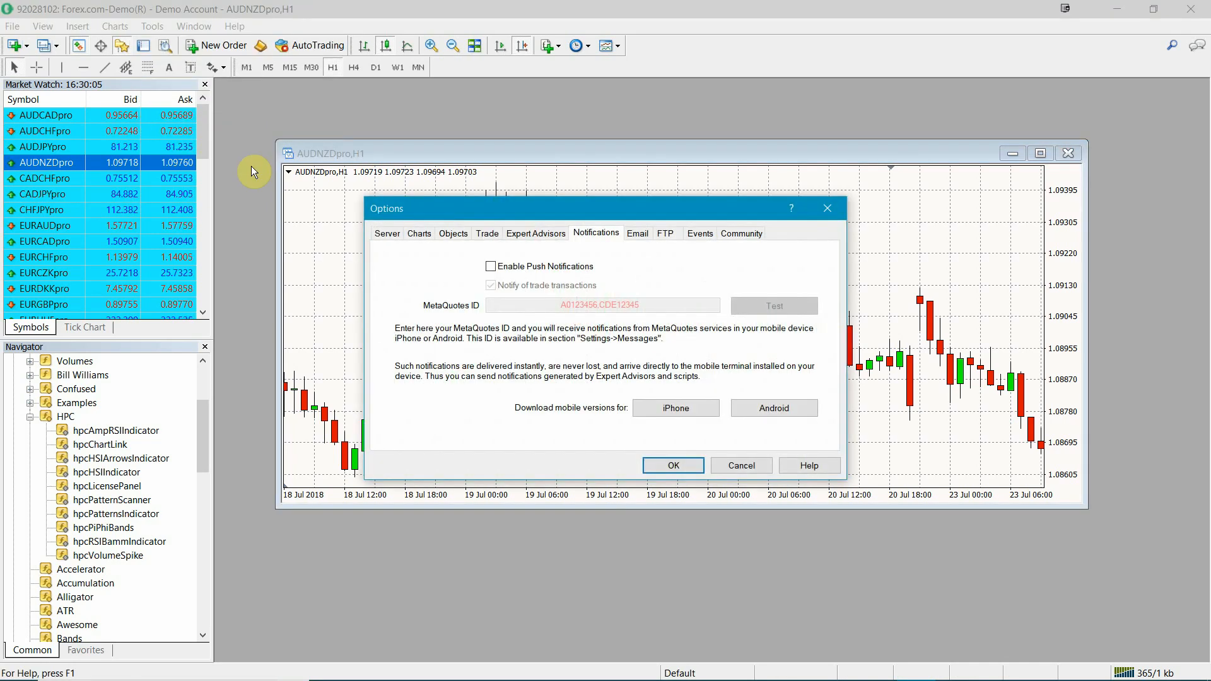
left_click(521, 233)
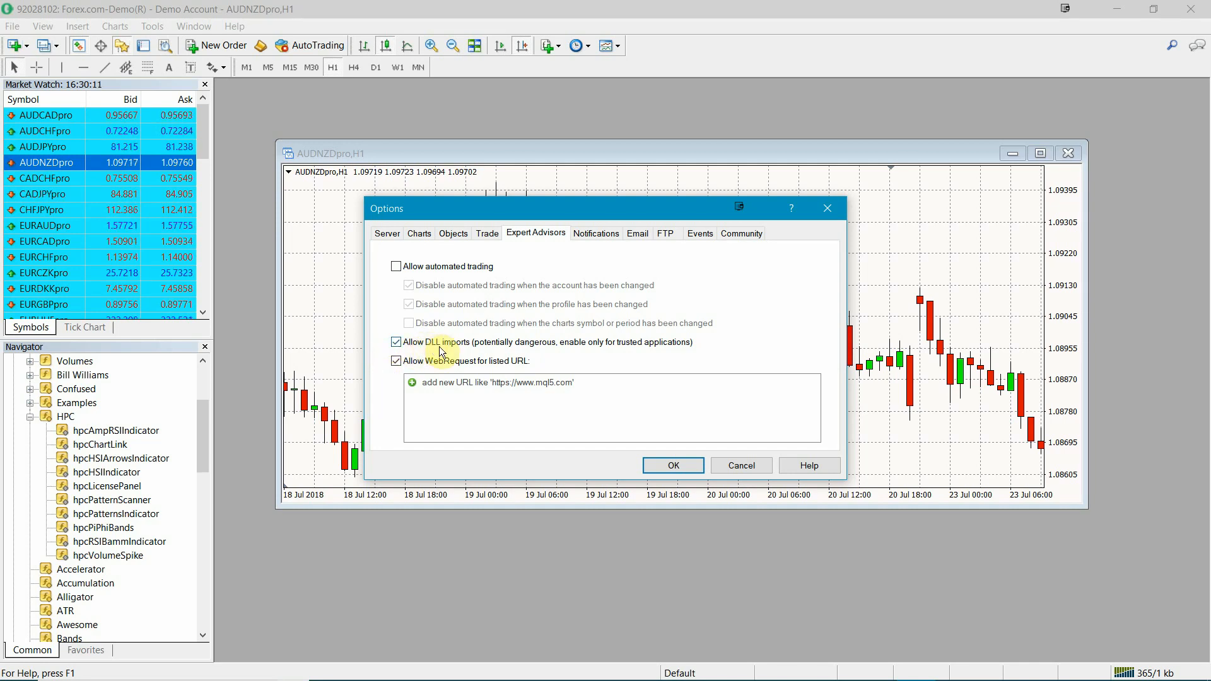
left_click(664, 465)
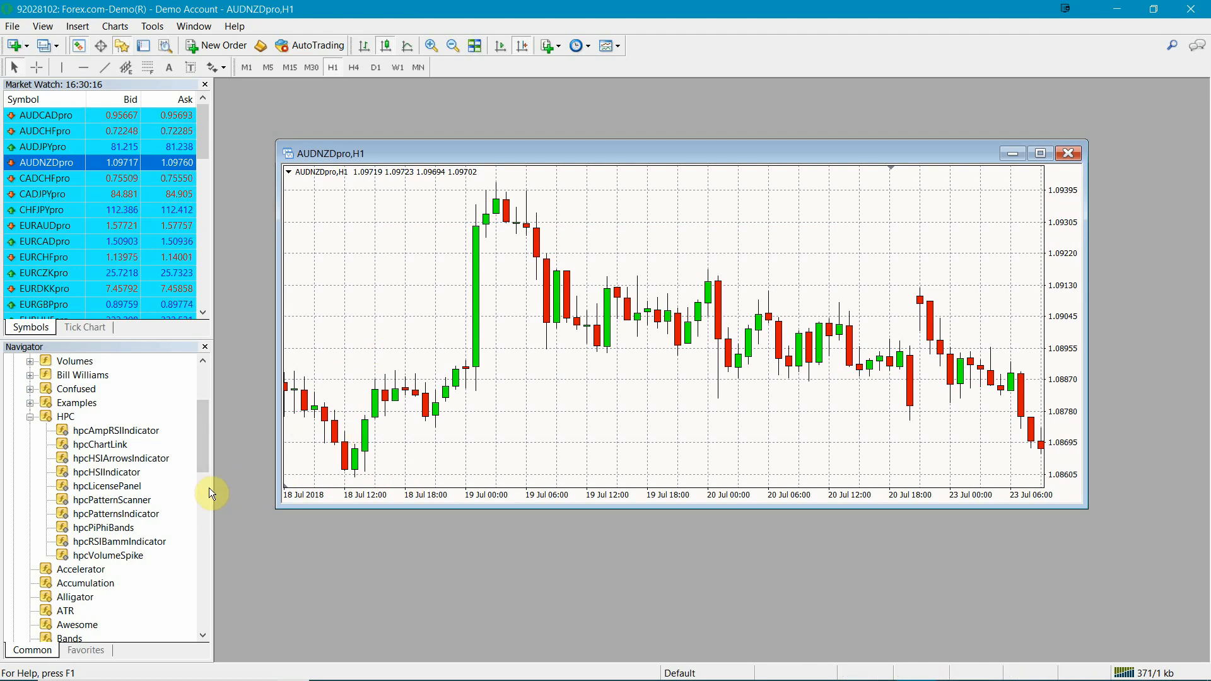
Step: Add the hpcLicensePanel custom indicator to the AUDNZDpro,H1 chart with its default settings
double_click(99, 492)
left_click_drag(823, 55, 654, 97)
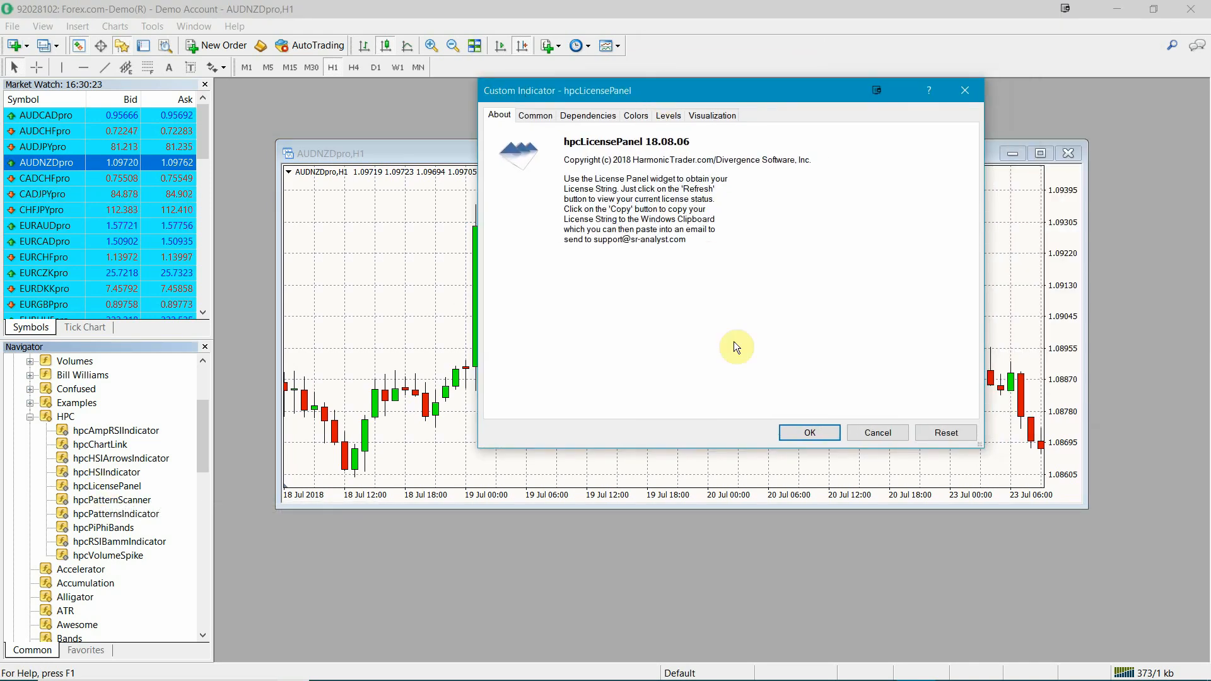
left_click(798, 436)
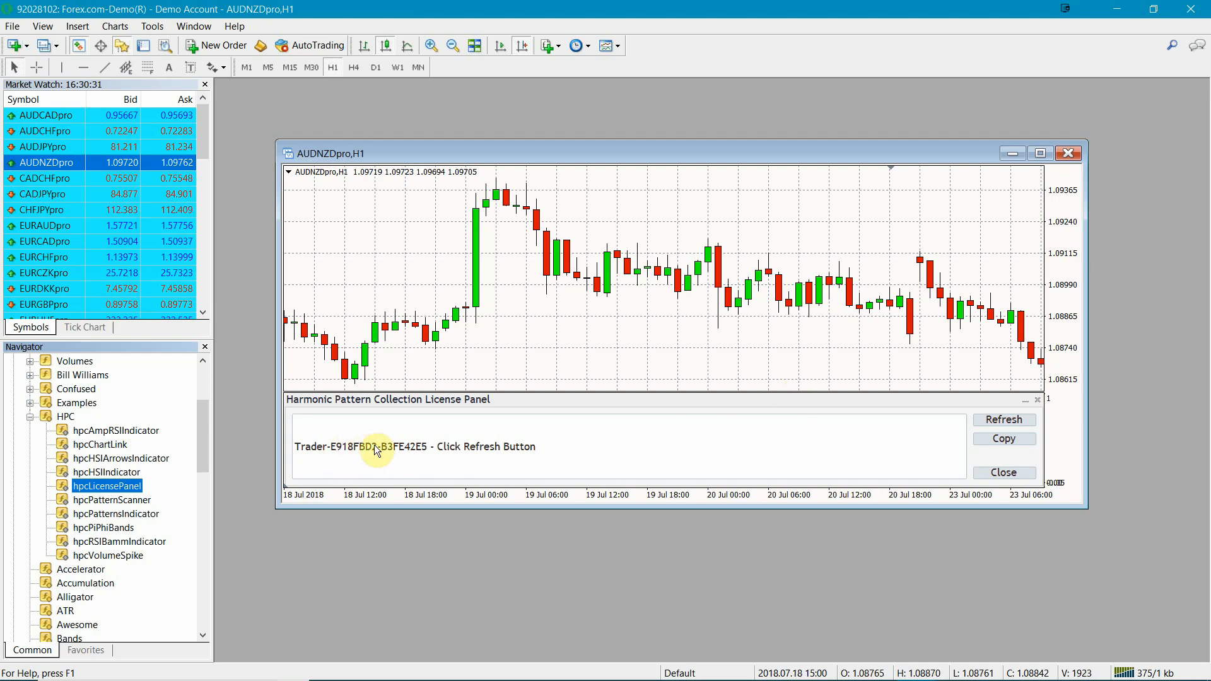
Step: Refresh the license status in the Harmonic Pattern Collection License Panel and copy the License String
left_click(1000, 421)
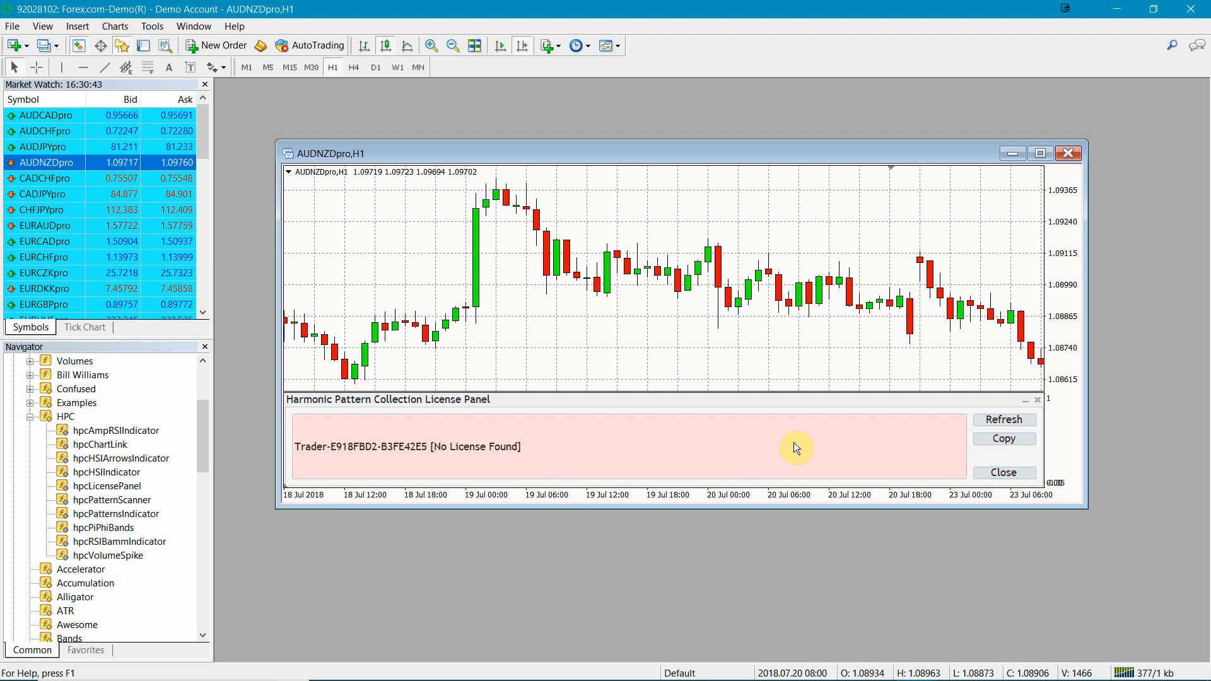
left_click(992, 438)
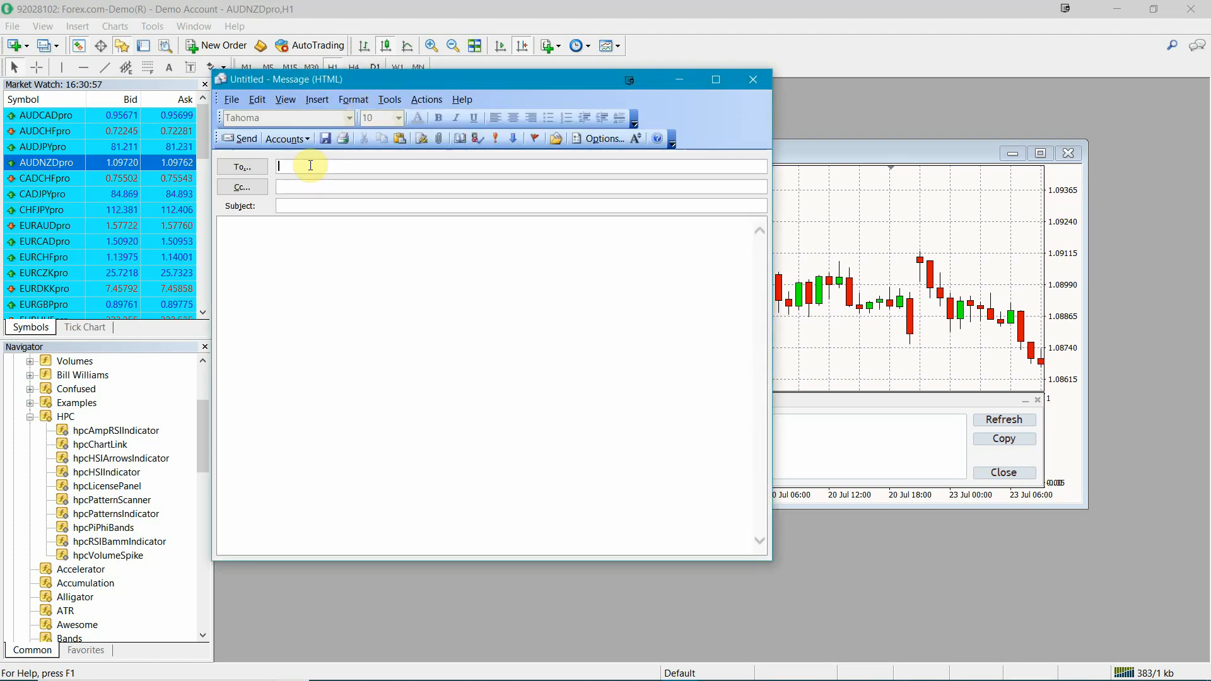
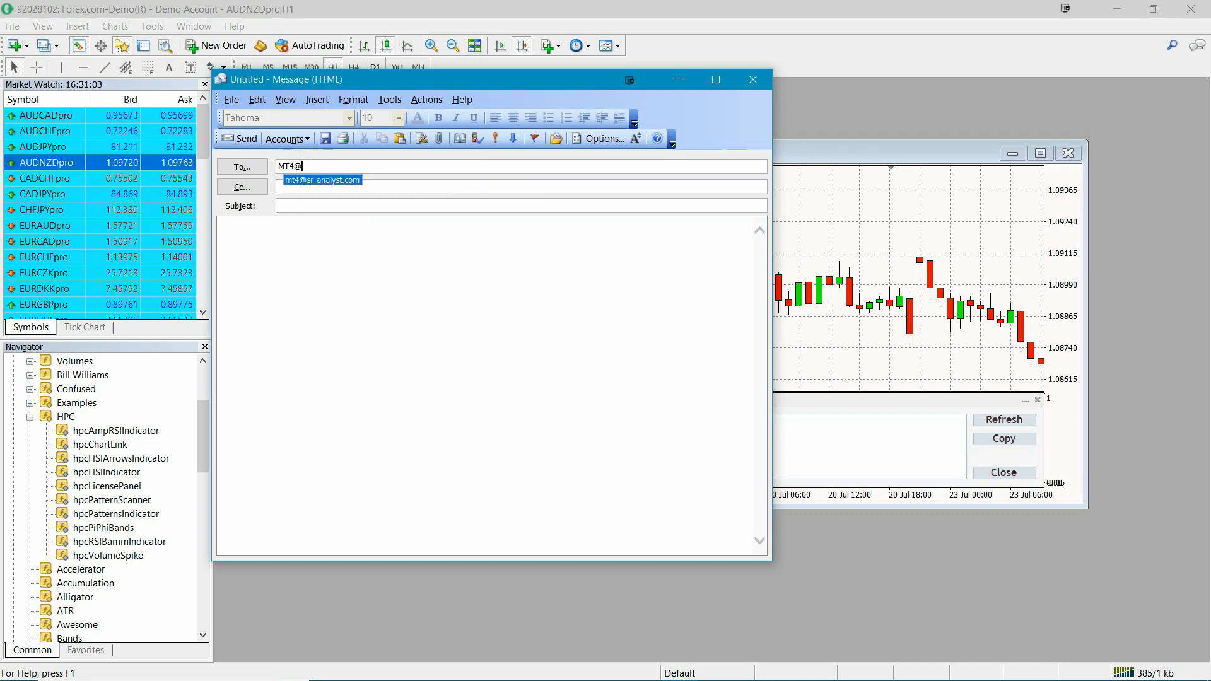
Step: Address the new message to the vendor's MT4 e-mail address
key("Return")
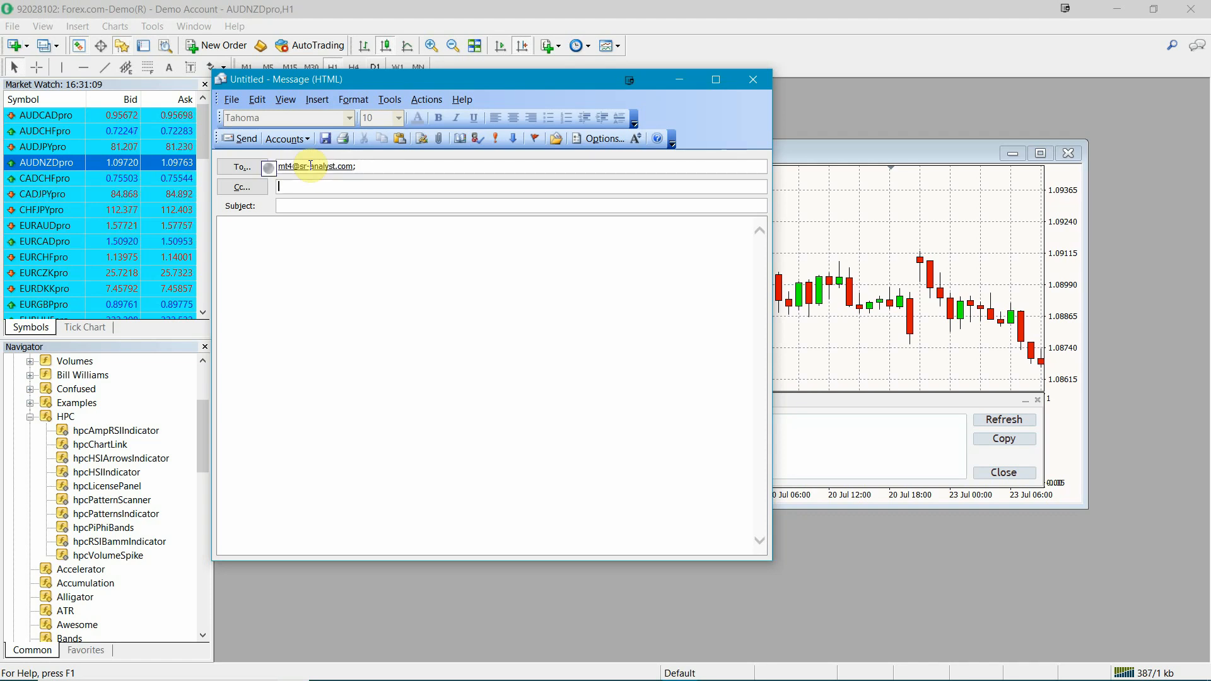
Step: Give the message the subject "Trial Request", leaving the Cc field empty
key("Tab")
key("Tab")
type("Trial Requ")
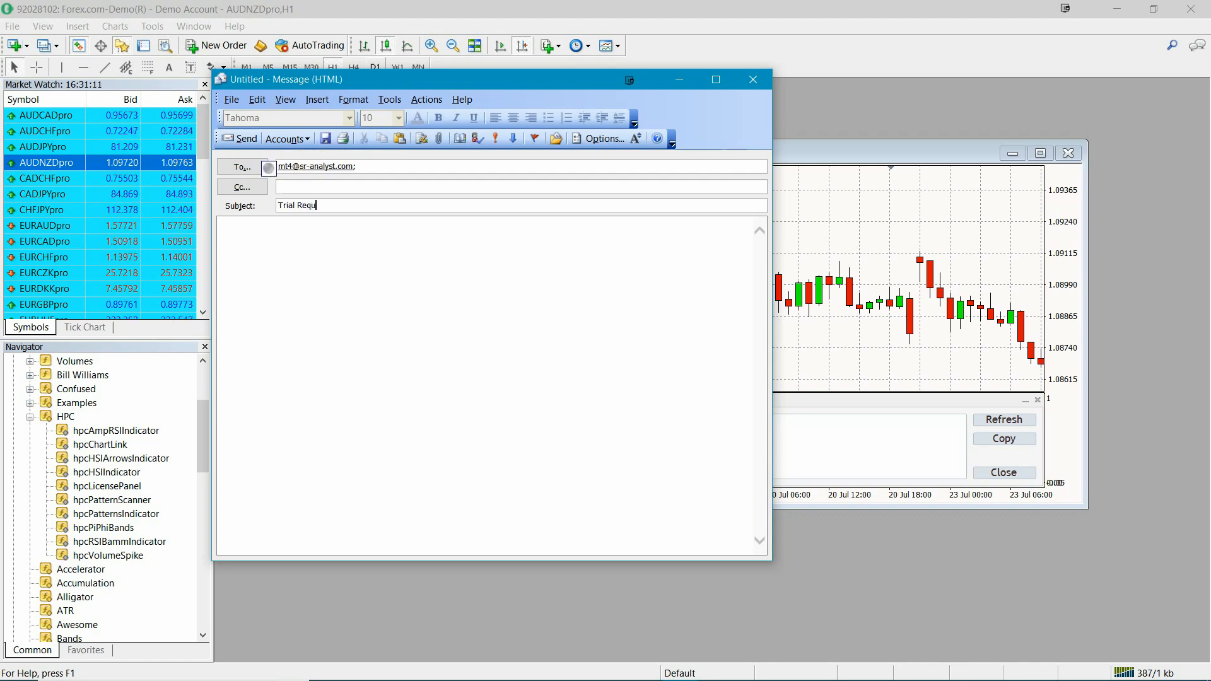
type("est")
Step: Start the message body with "Hi, I would like a trial of the HPC for MT4 package."
key("Tab")
type("H")
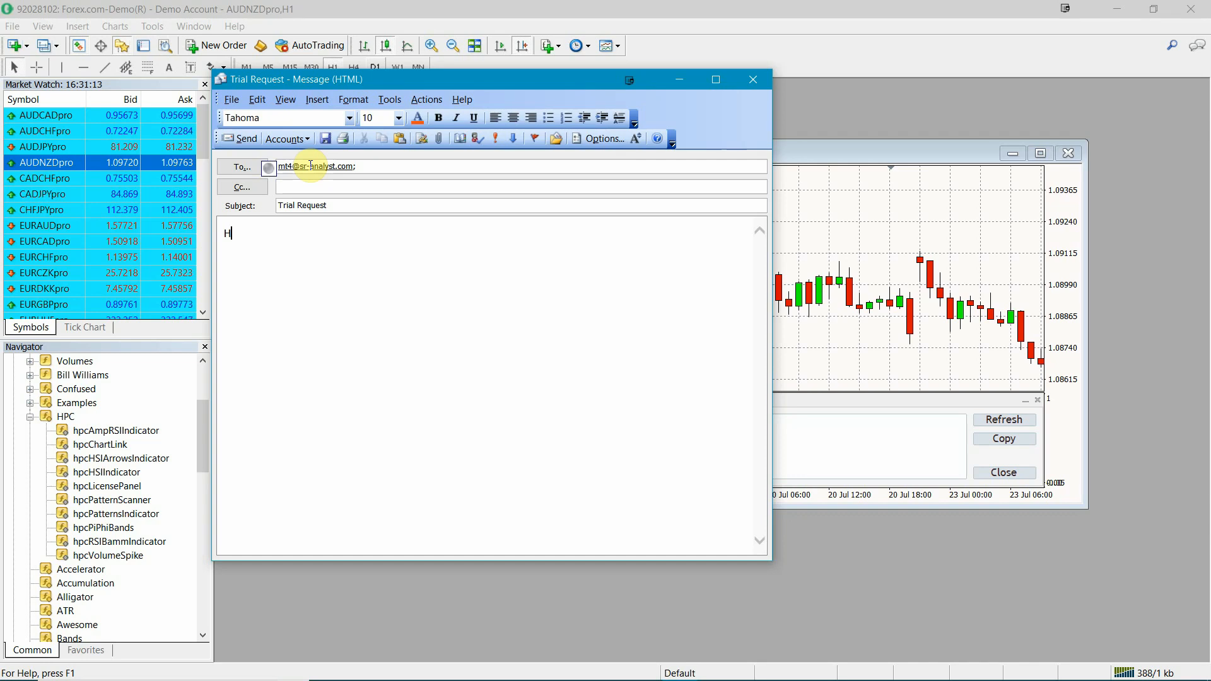
type("i, I would like a trial of the ")
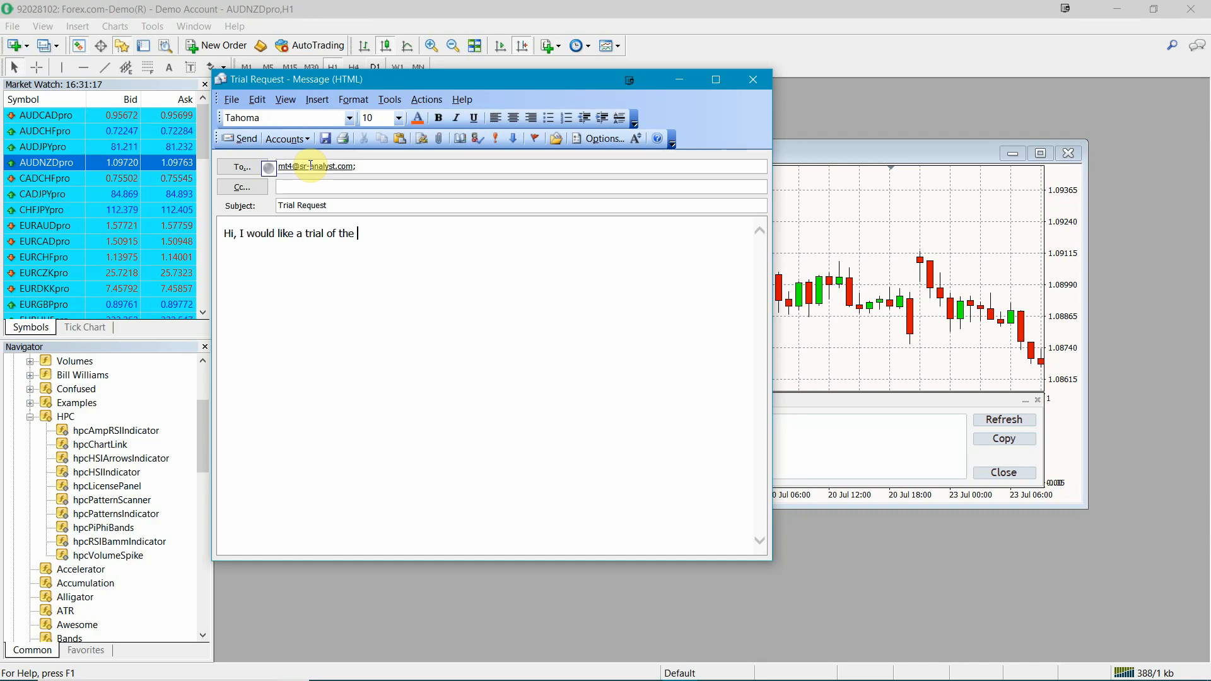
type("HPC for MT4 package.")
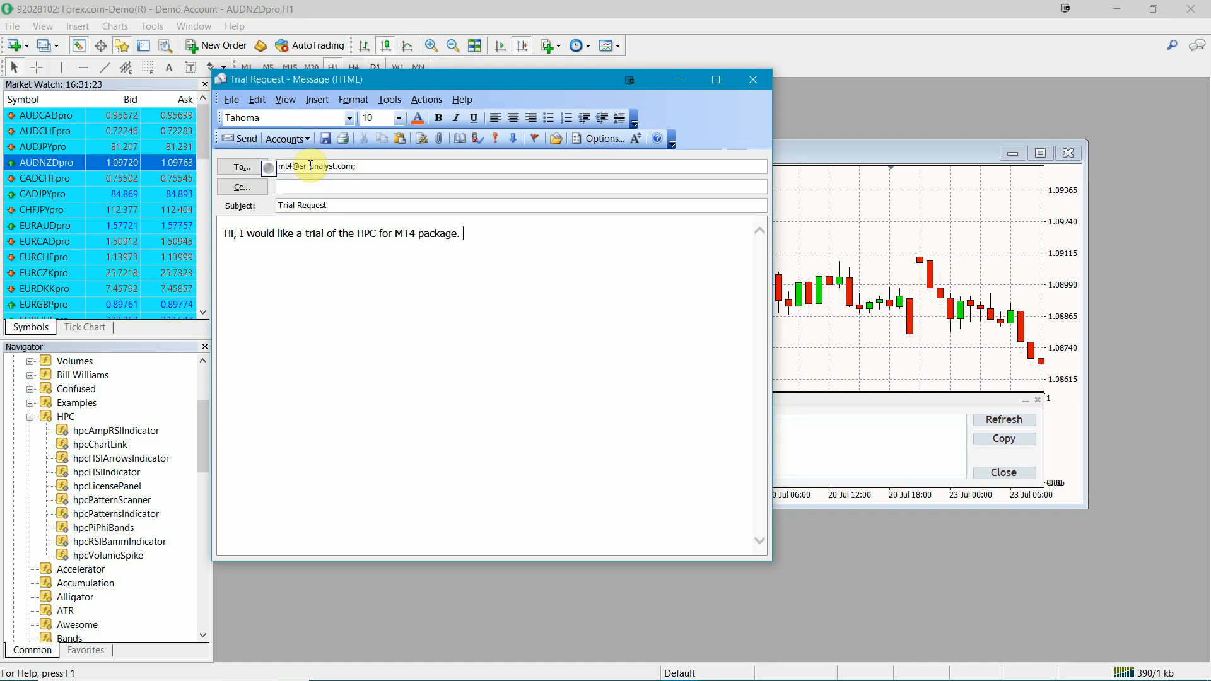
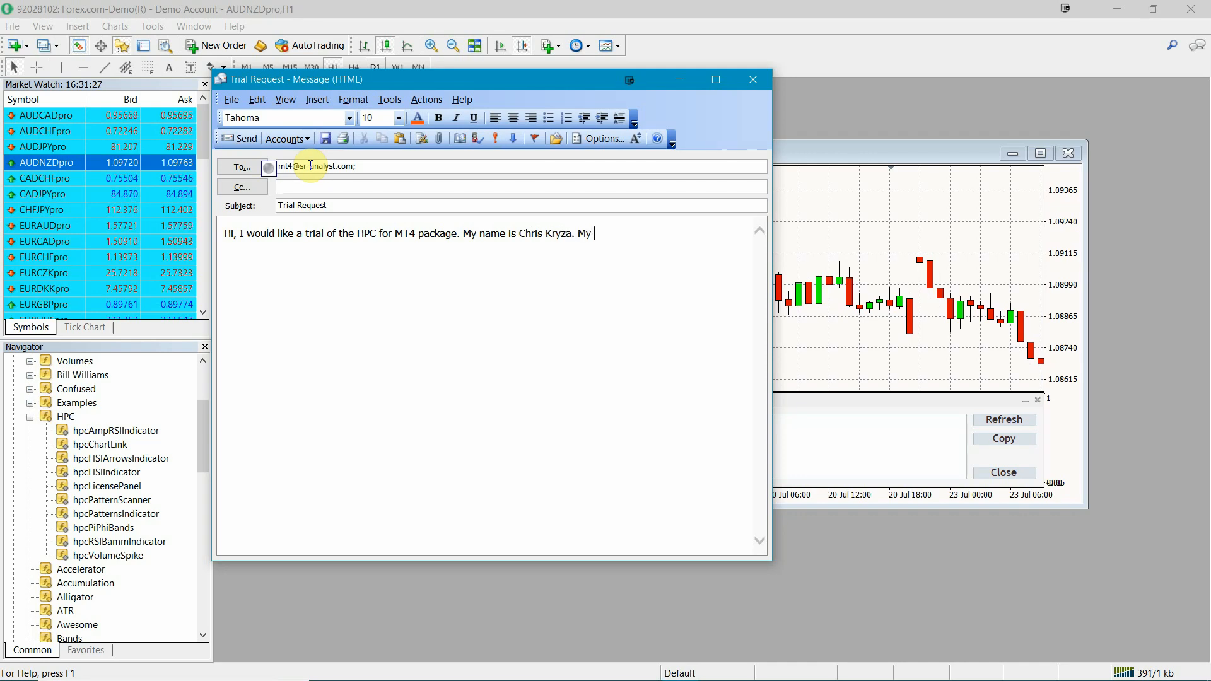
type("License String is:")
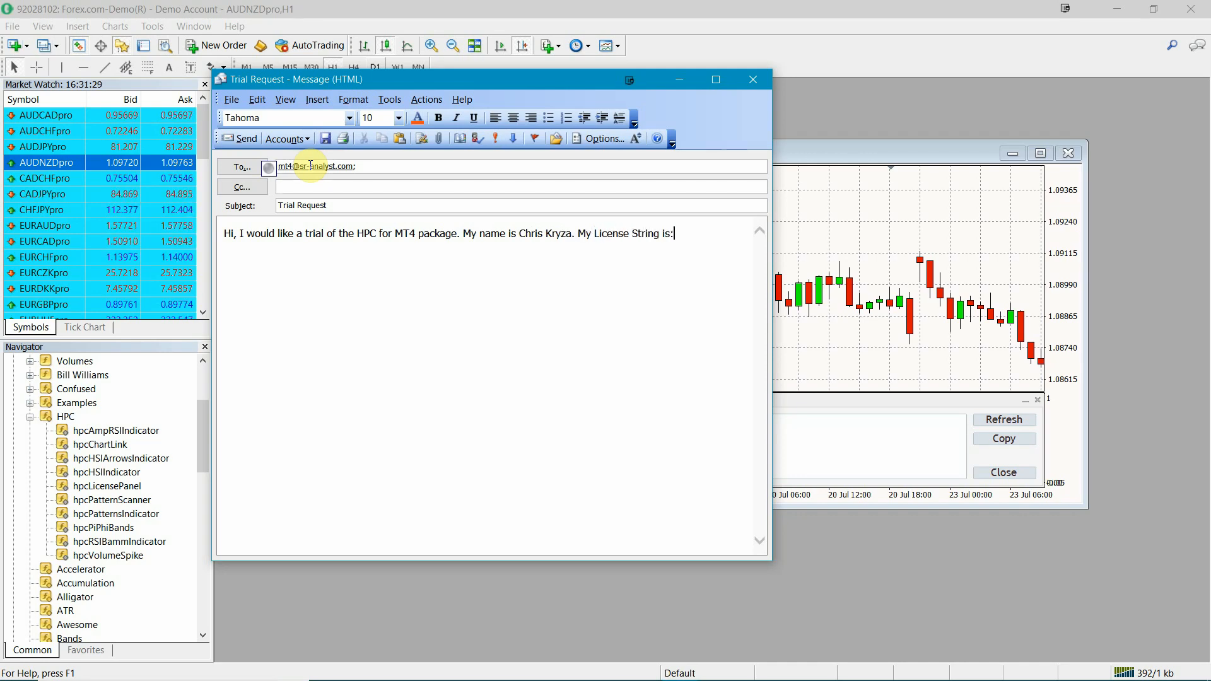
Step: Add the requester's full name and "My License String is:" to the message, followed by the copied License String on a new line
key("Return")
key("ctrl+v")
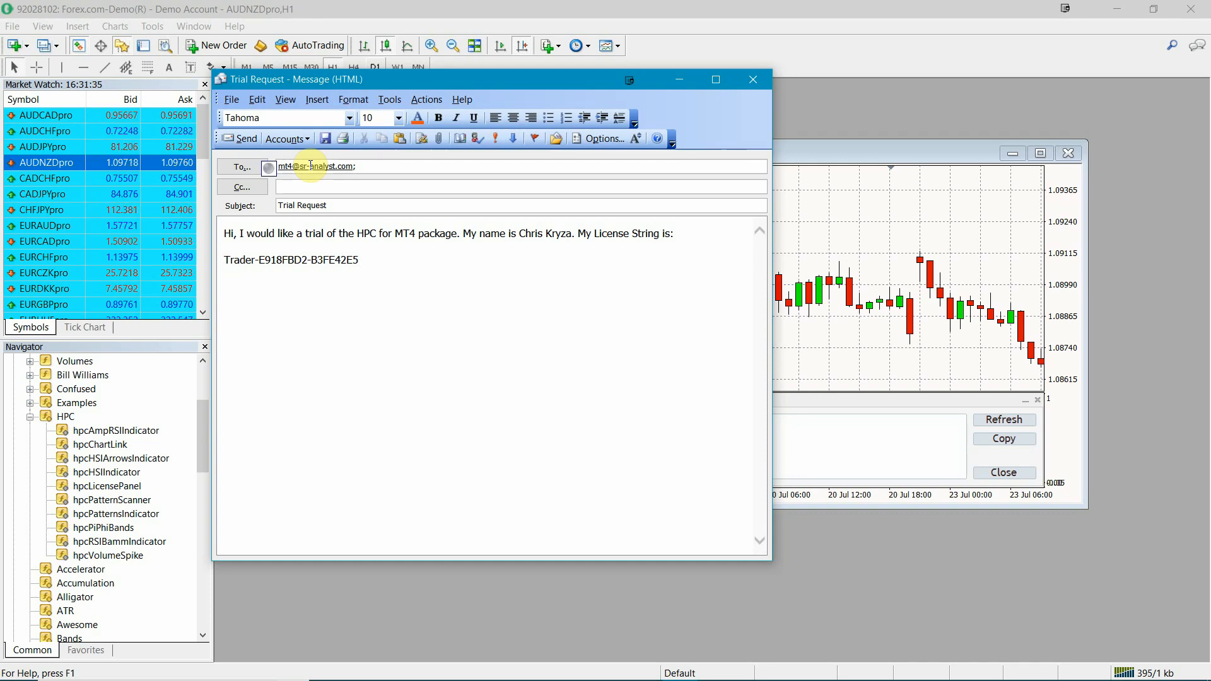
Step: Switch back to MetaTrader 4, refresh the license status in the Harmonic Pattern Collection License Panel and close the panel
left_click(679, 79)
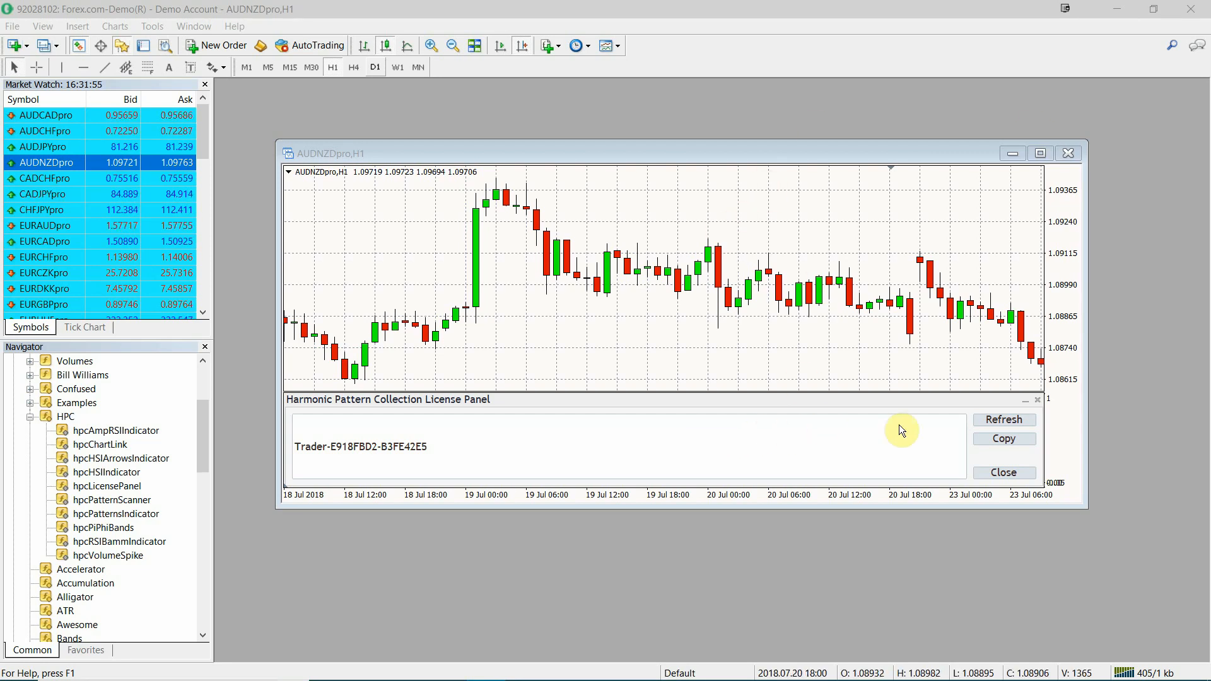
left_click(994, 418)
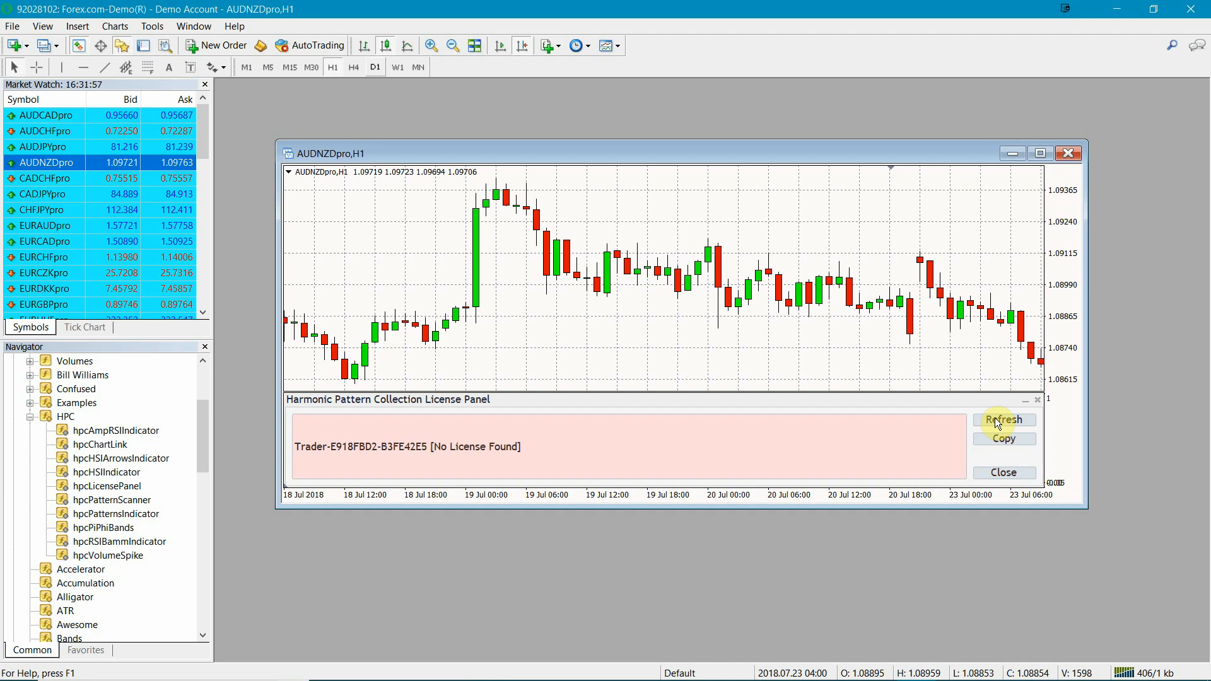
left_click(995, 418)
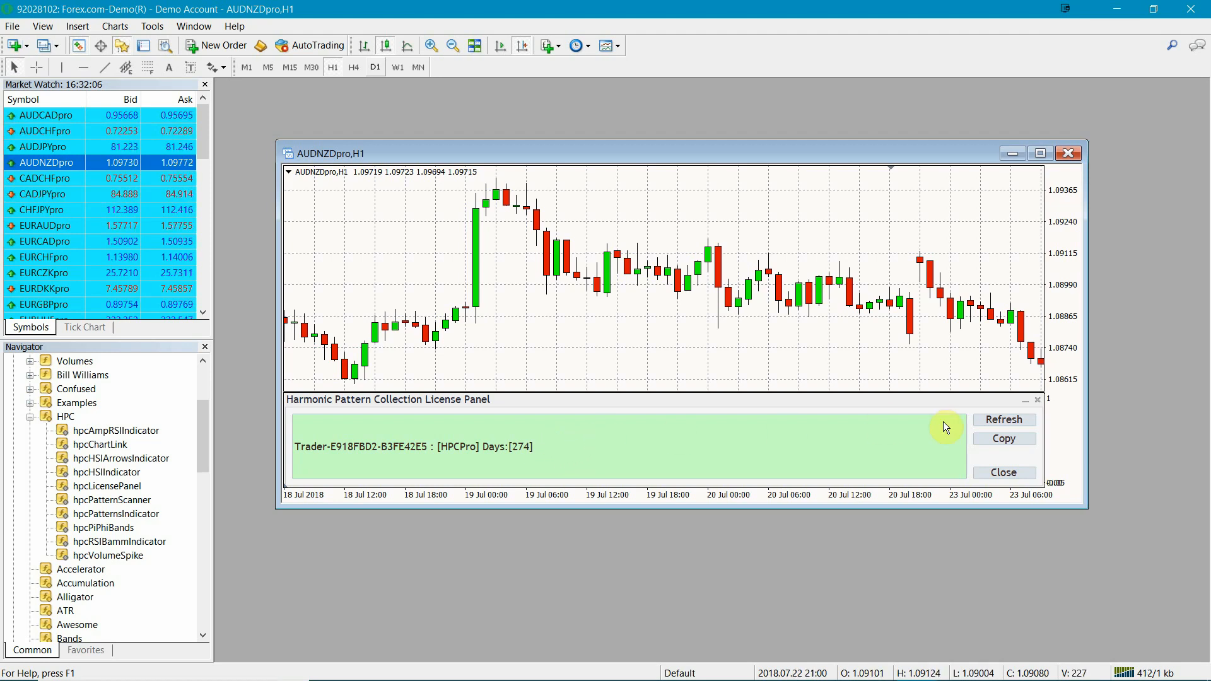
left_click(1035, 399)
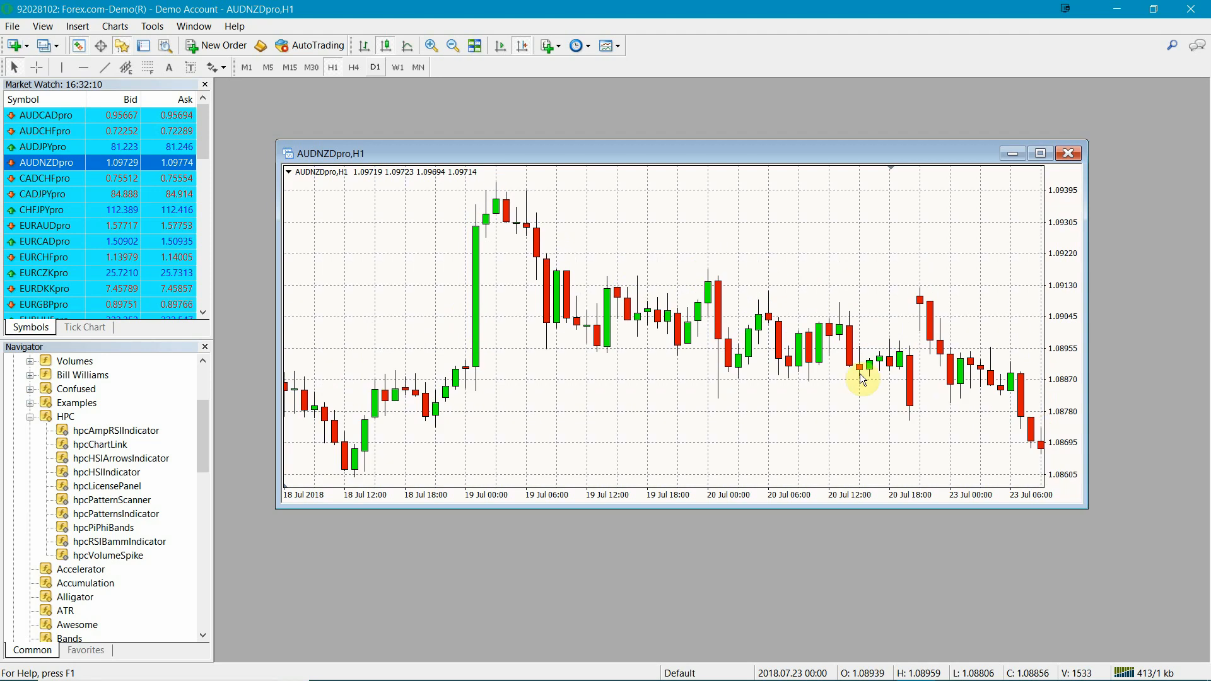
Step: Apply the HarmonicPatternCollection template to the AUDNZDpro,H1 chart and maximize the chart window
right_click(758, 259)
mouse_move(781, 369)
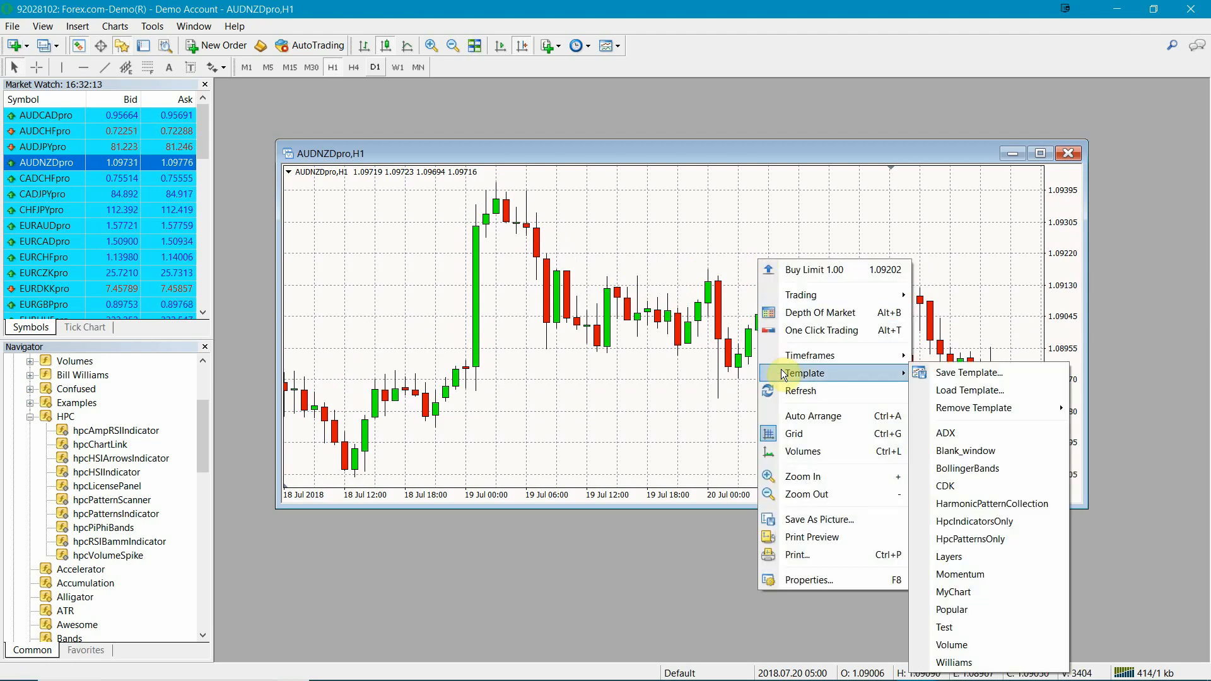
left_click(954, 505)
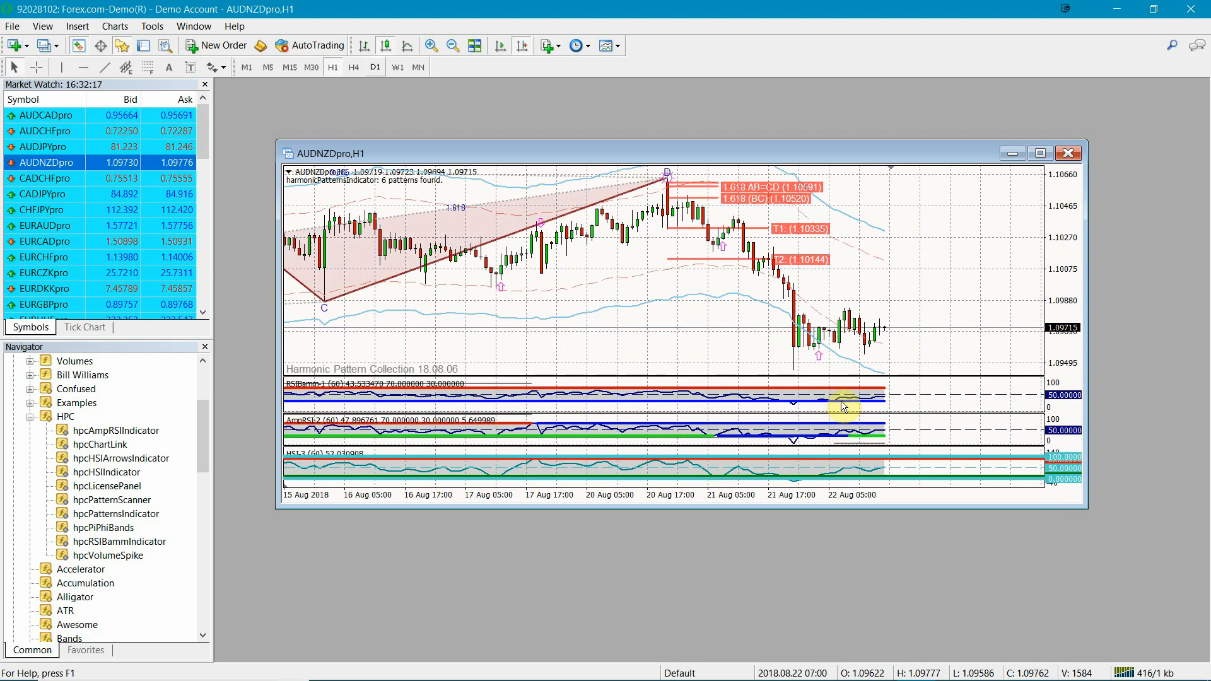
left_click(1041, 153)
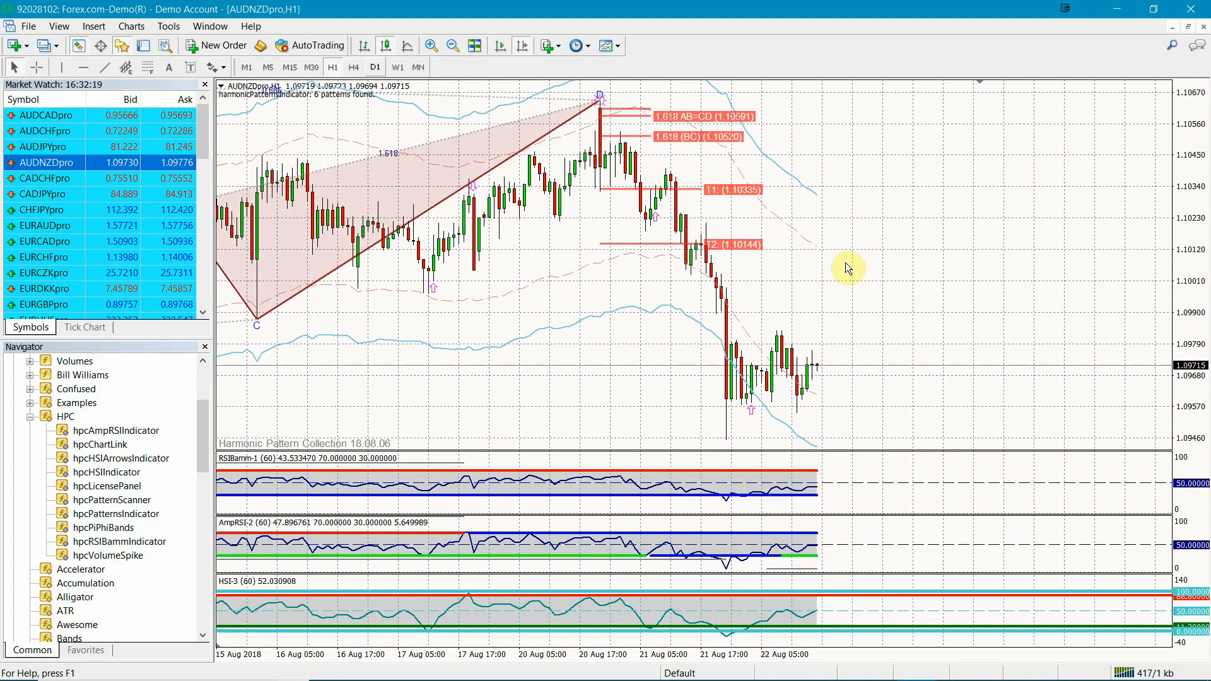
left_click_drag(555, 305, 663, 306)
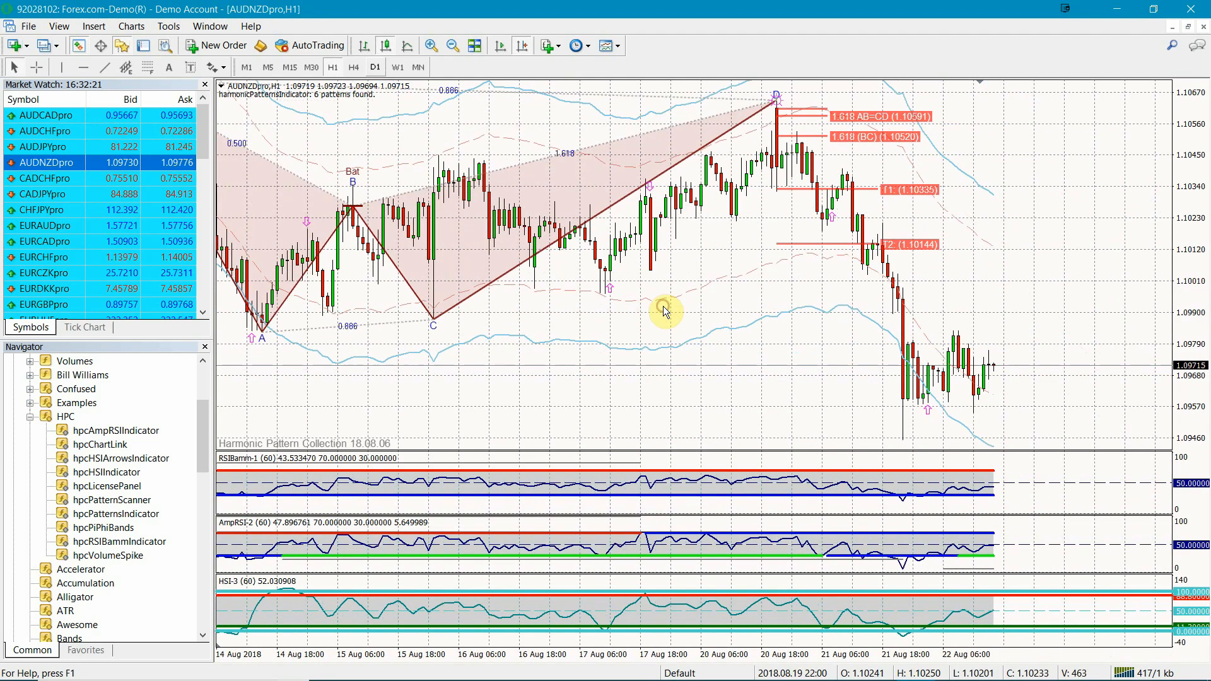